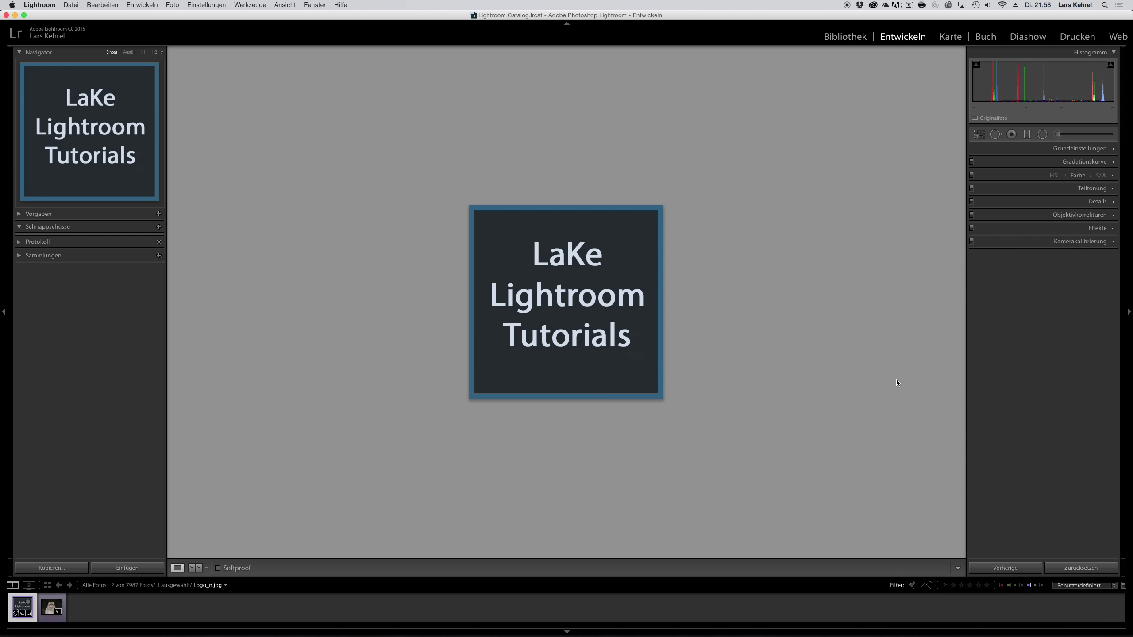
Load the macaque photo P5141880.ORF from the filmstrip into the Develop module.
left_click(52, 608)
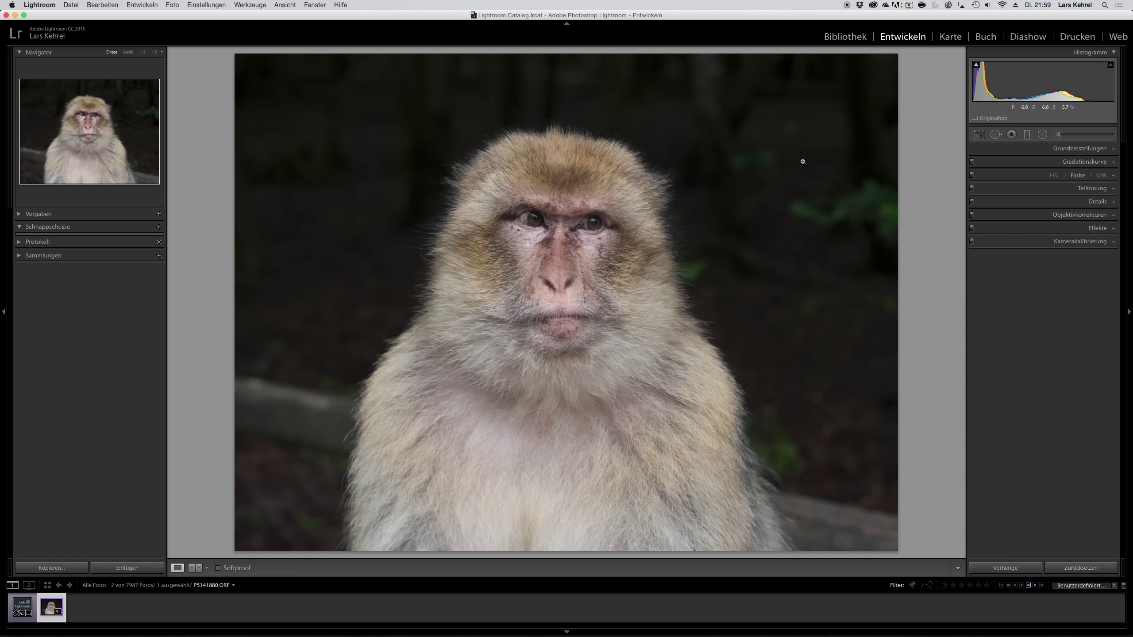
key("i")
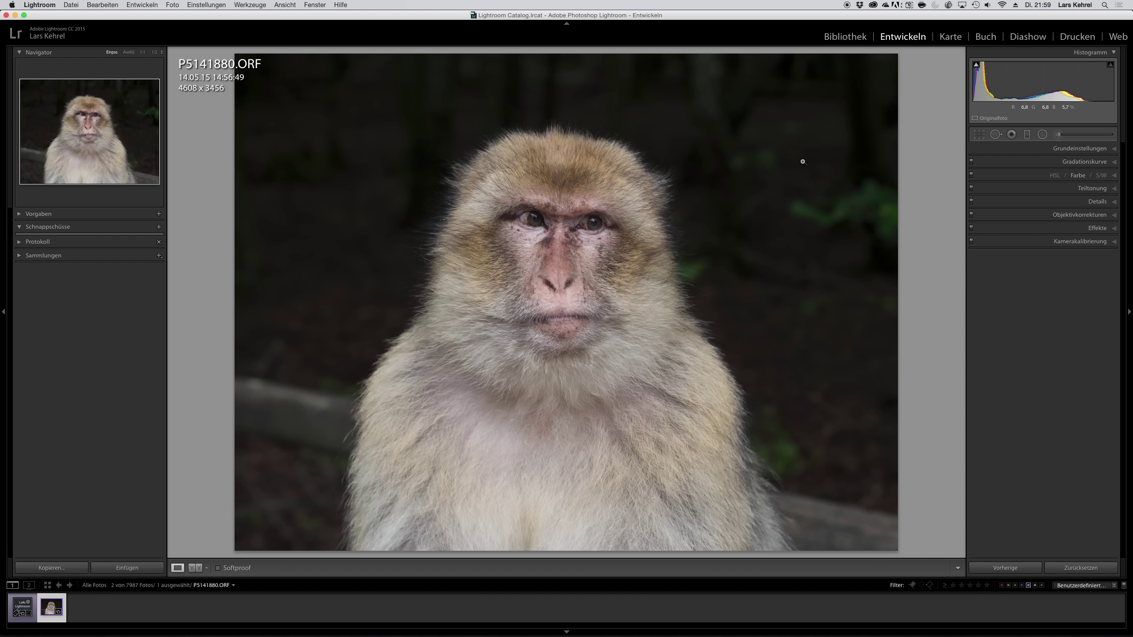
key("i")
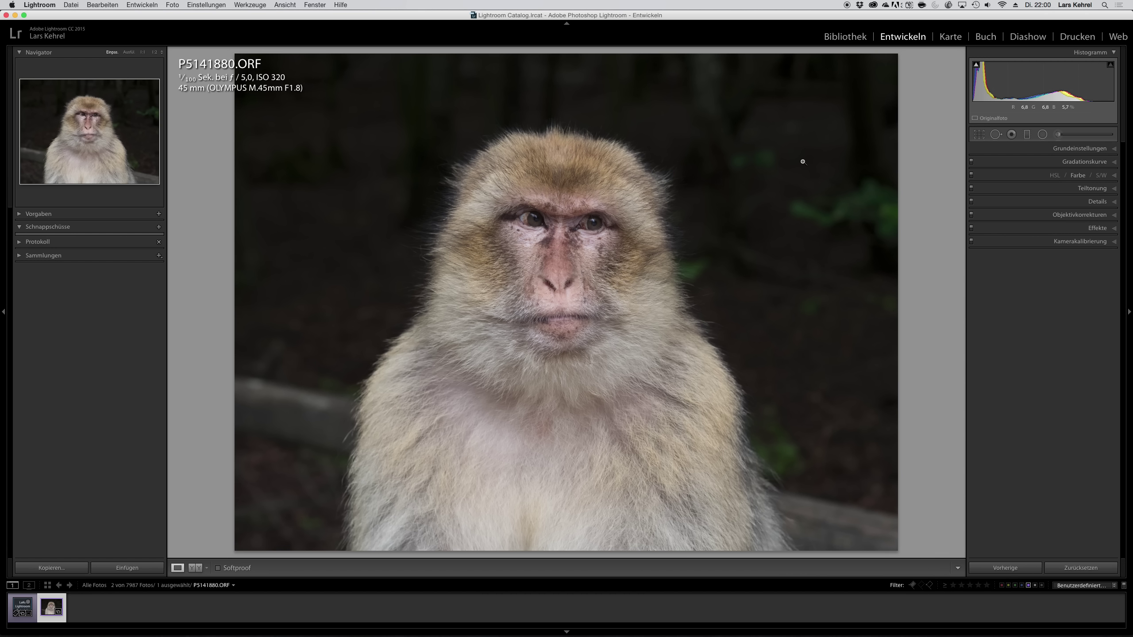
key("i")
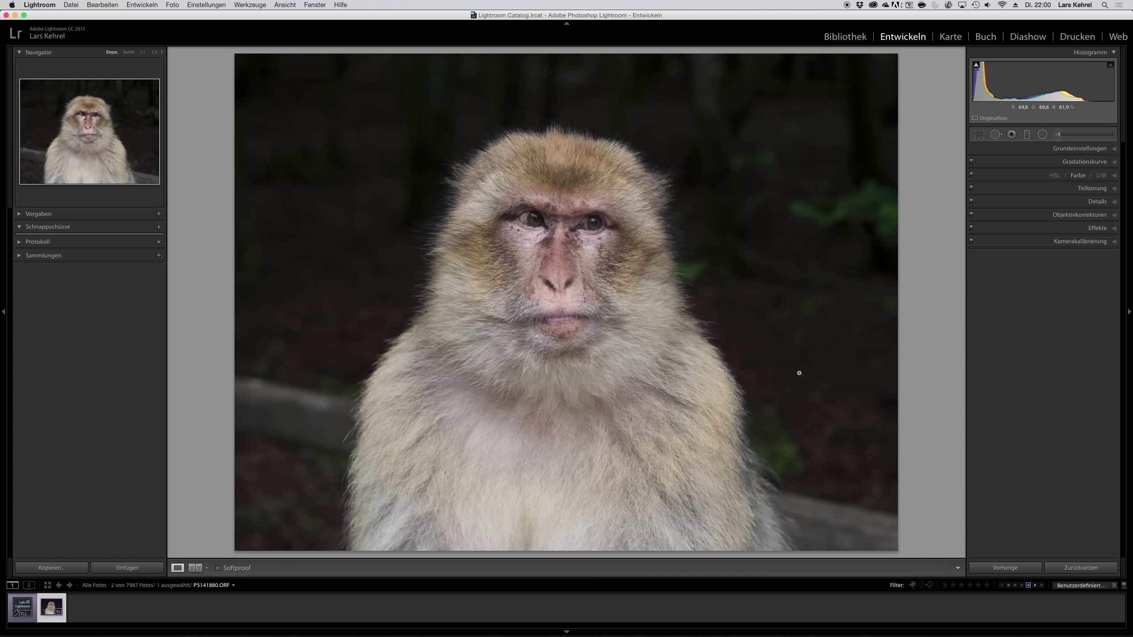
left_click(1048, 148)
Pick up the white-balance eyedropper and put it back unused, keeping As Shot white balance.
left_click(986, 179)
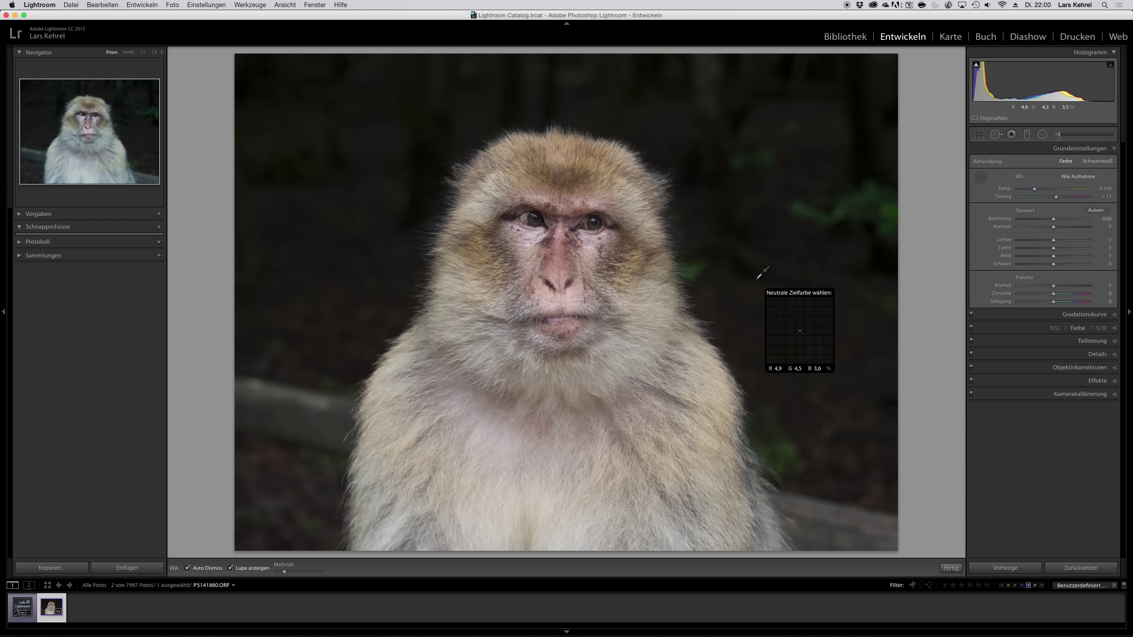
left_click(985, 175)
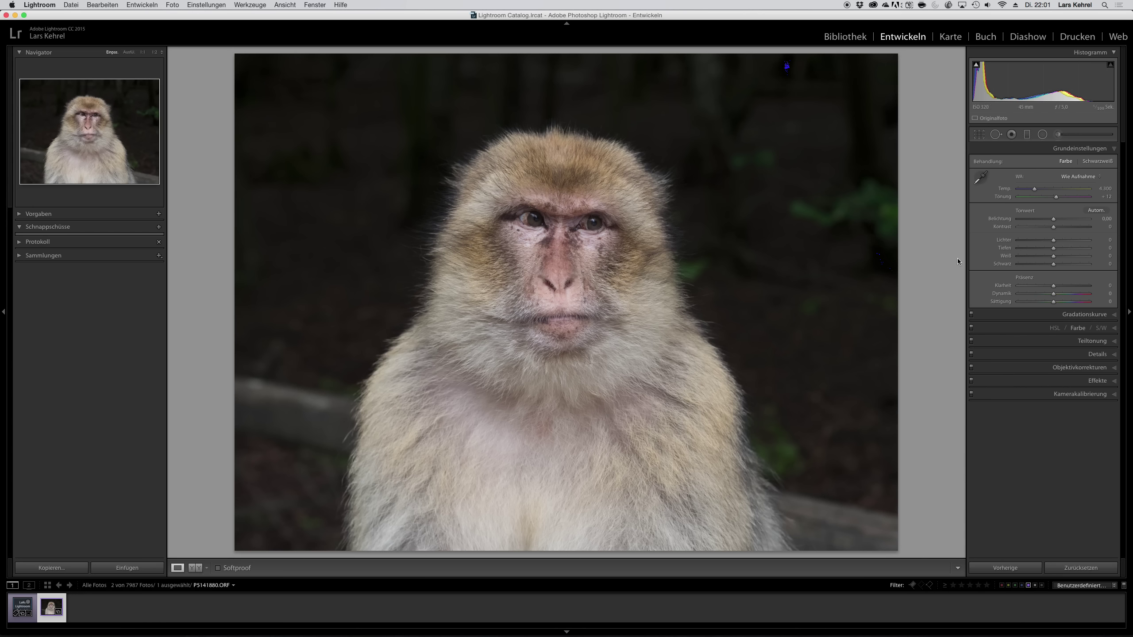
Straighten the macaque photo by about -1° and crop it tighter at the Original aspect ratio.
left_click(979, 134)
left_click_drag(941, 198, 940, 193)
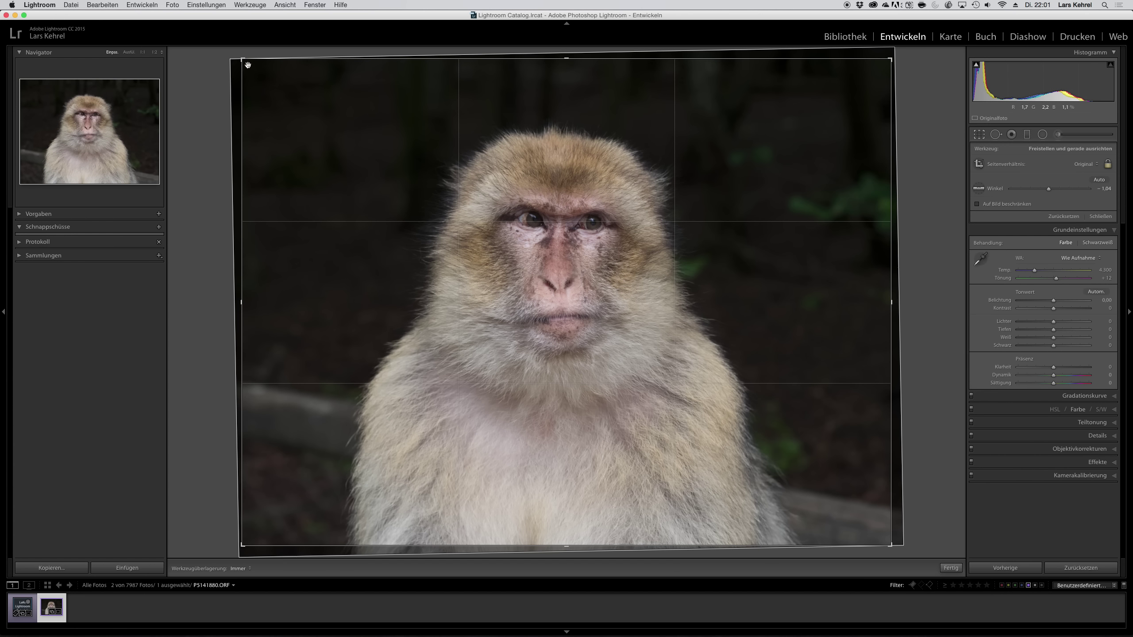
left_click_drag(239, 58, 253, 66)
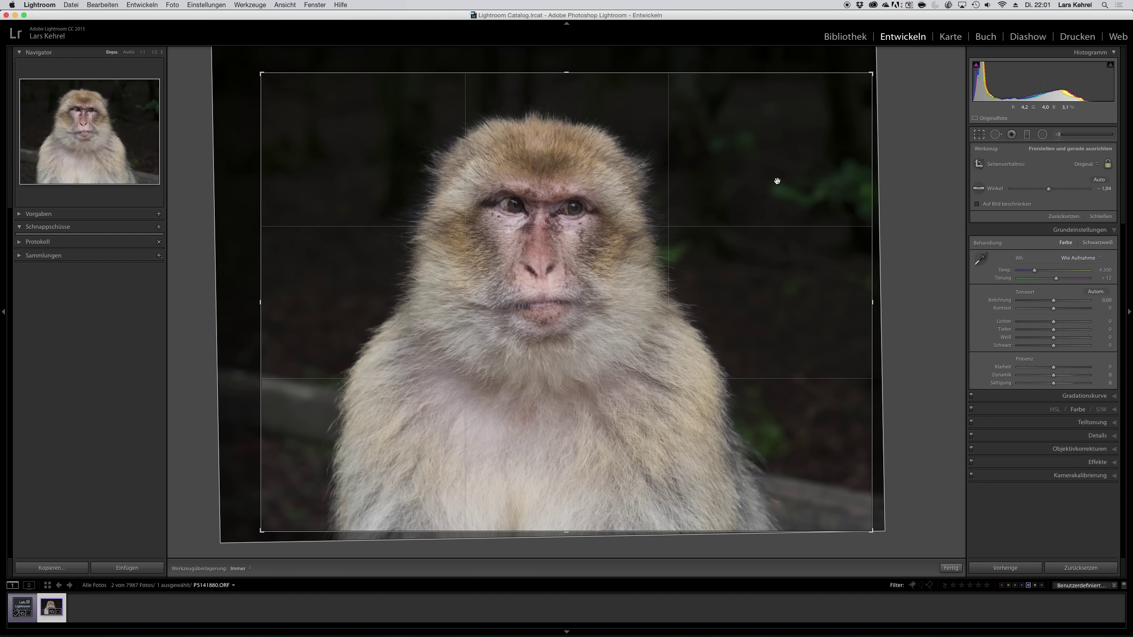
left_click(1086, 164)
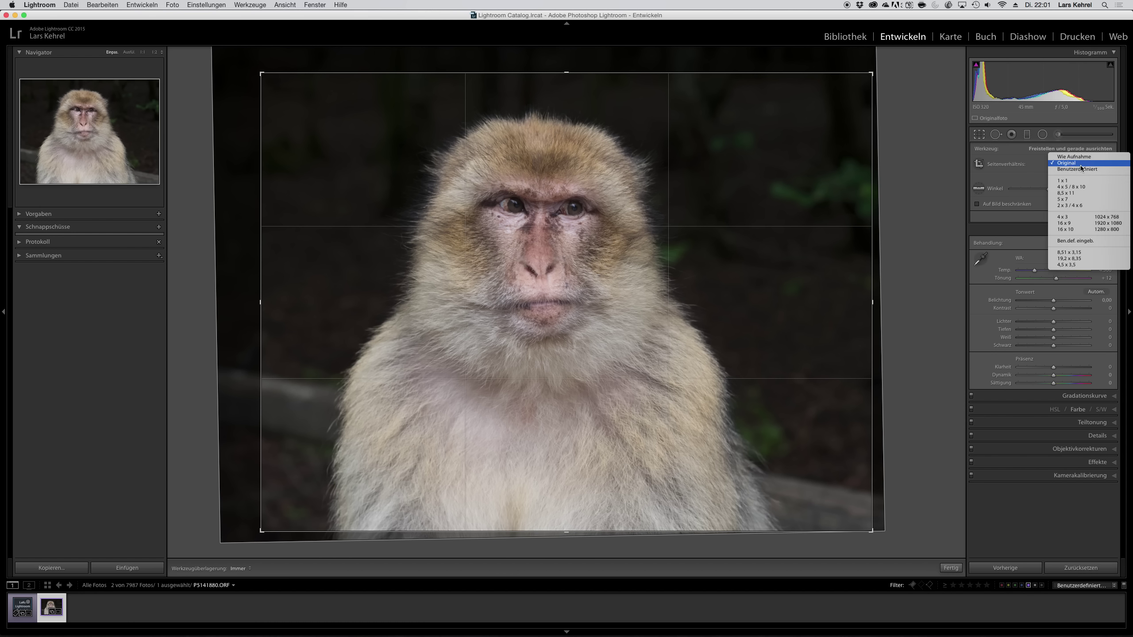
left_click(1078, 206)
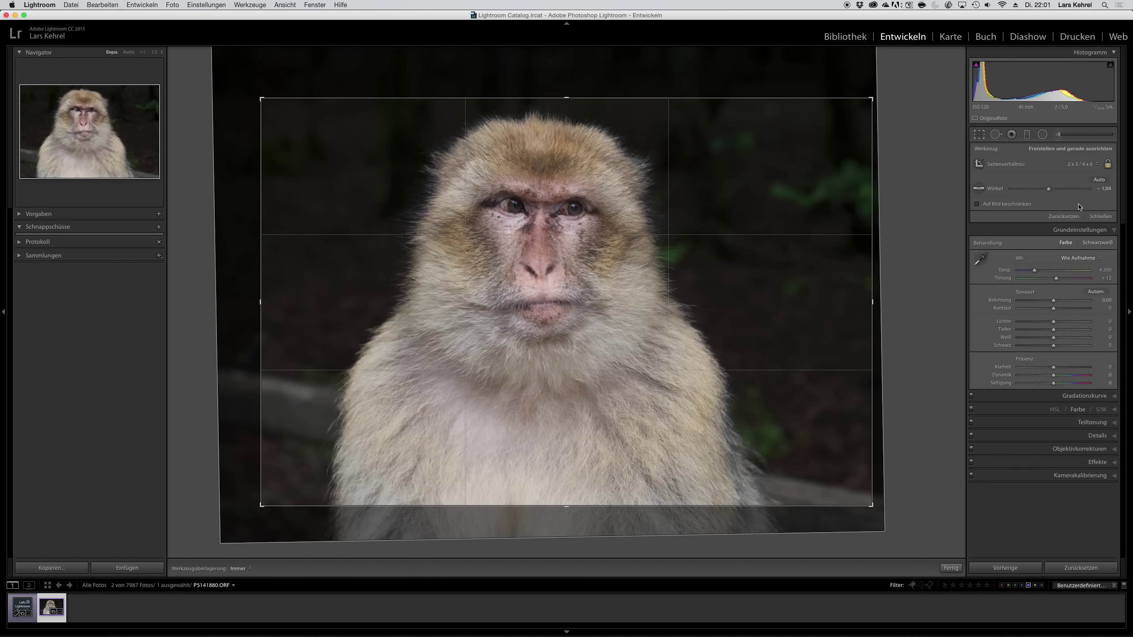
left_click(1083, 164)
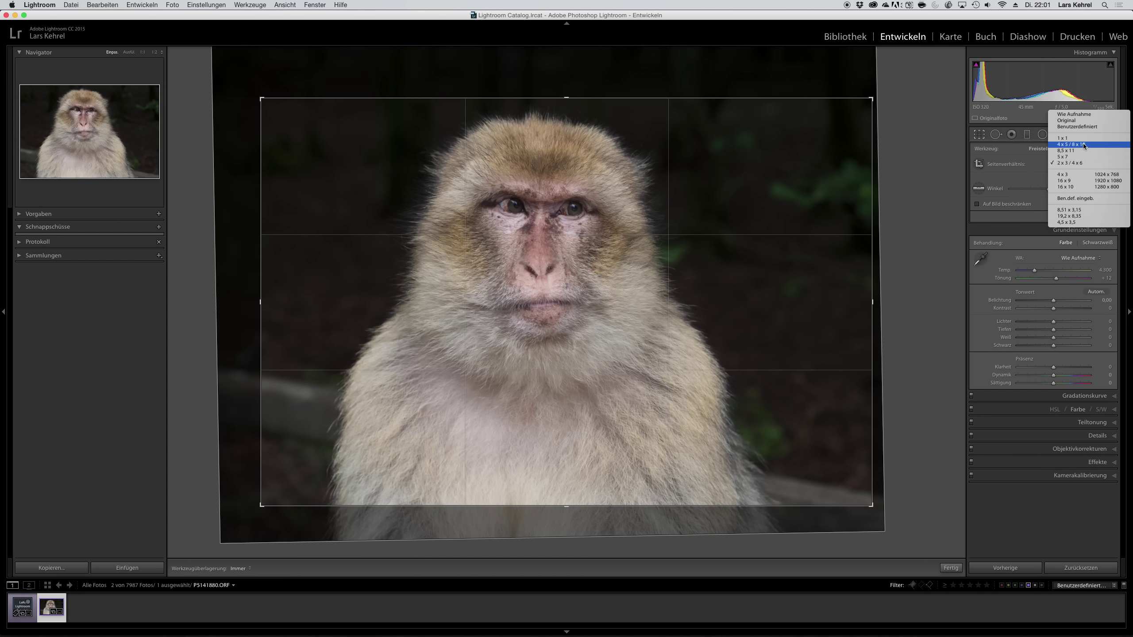
left_click(1066, 120)
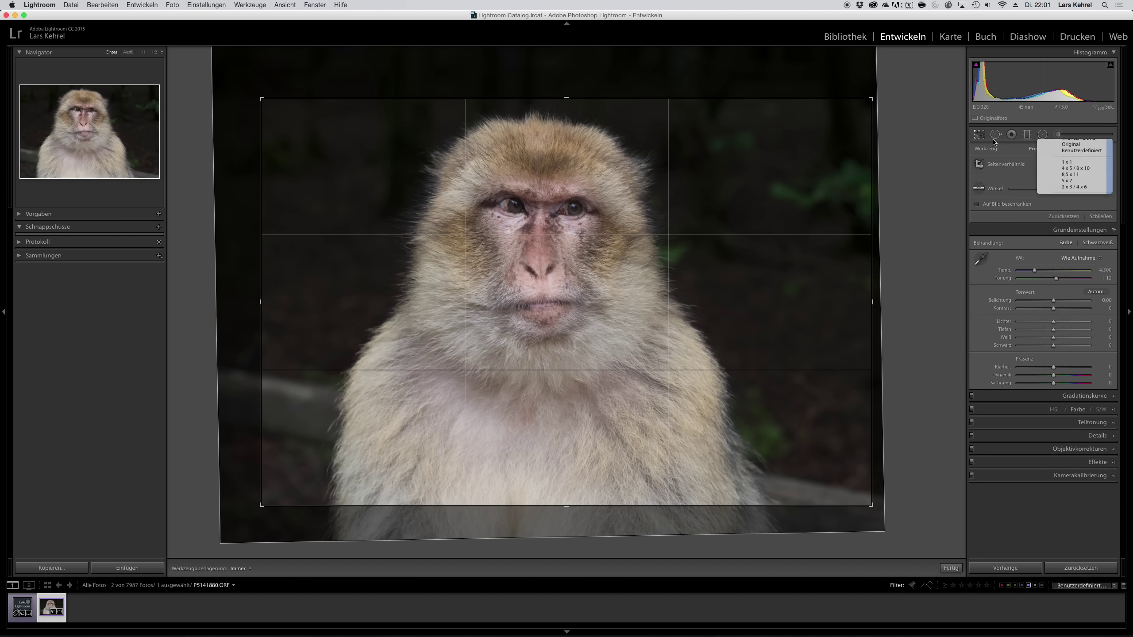
left_click_drag(242, 58, 271, 77)
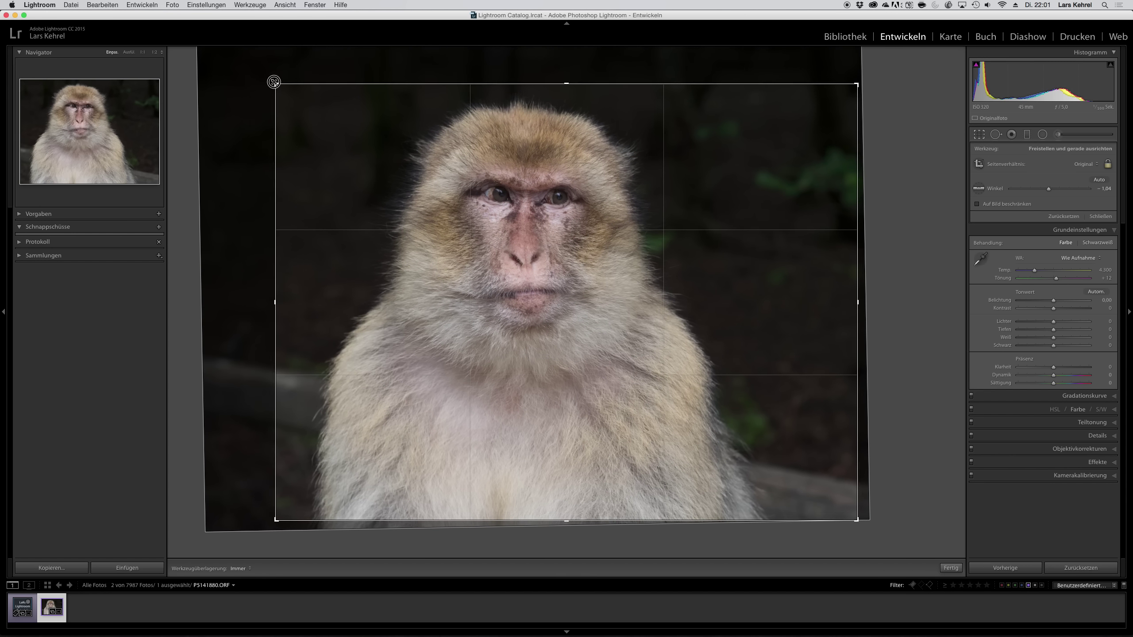
key("Return")
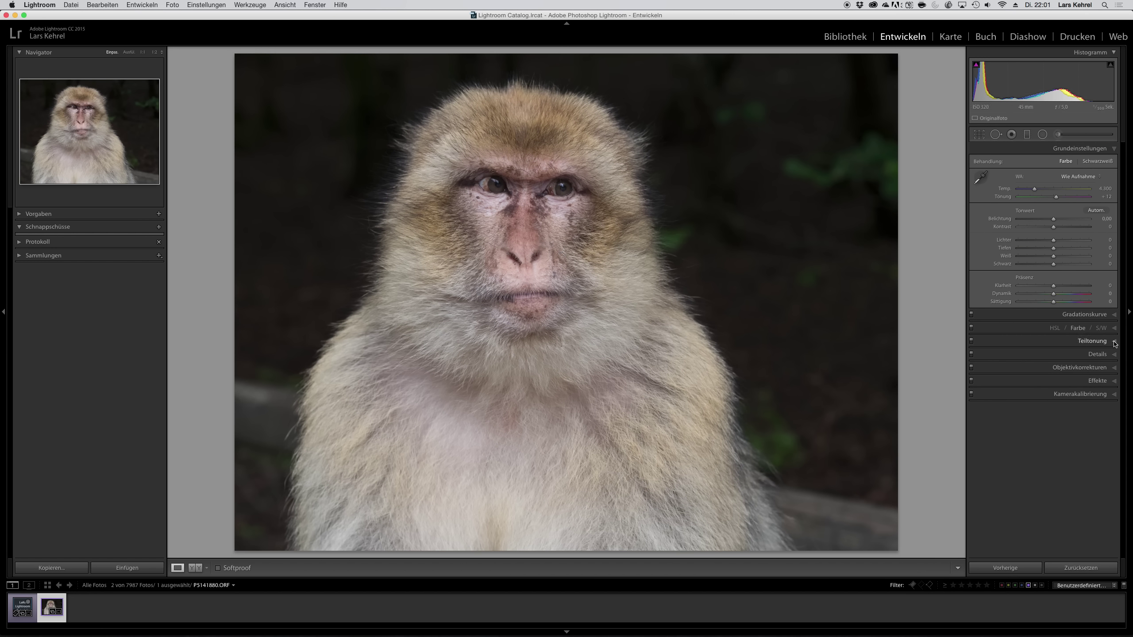
Convert the photo to black and white and lighten the red and yellow mix sliders.
left_click(1100, 328)
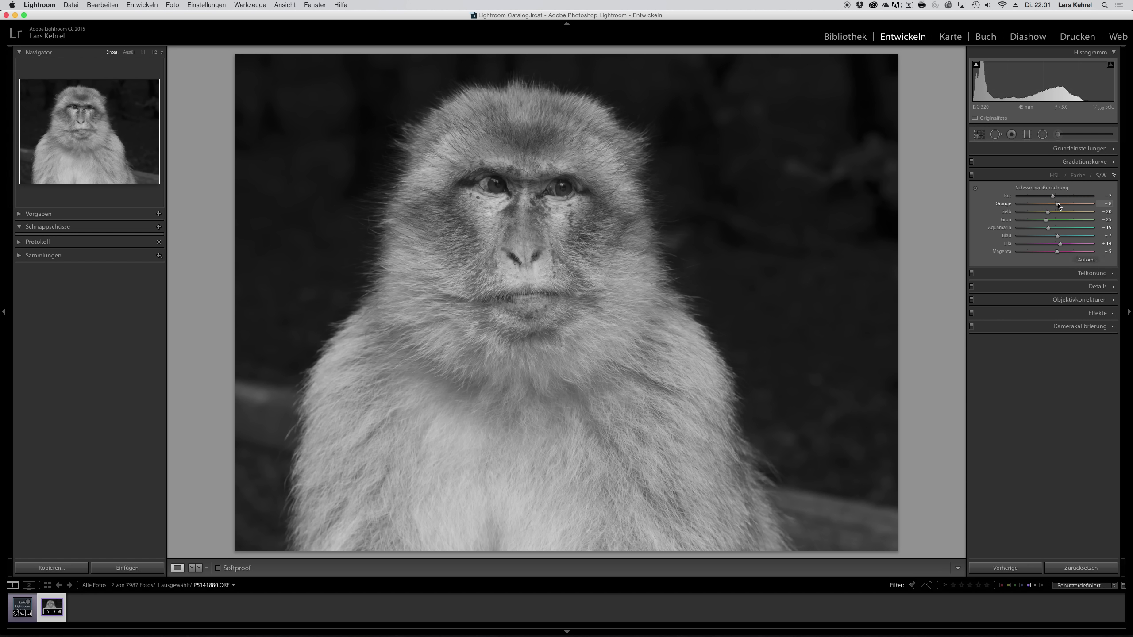
left_click_drag(1052, 195, 1051, 212)
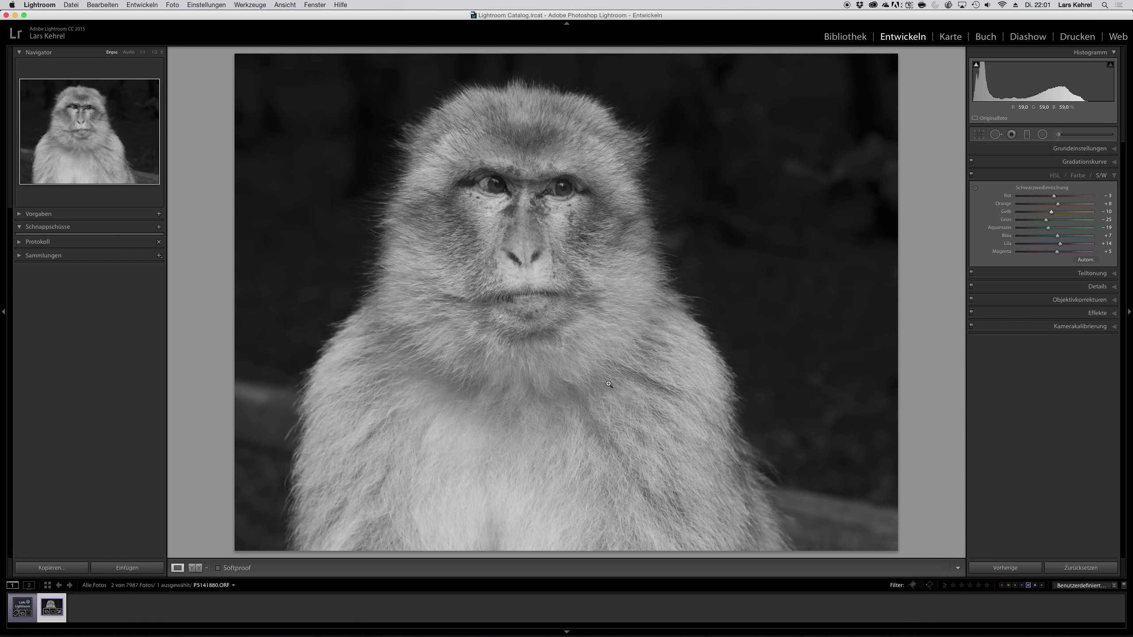
left_click(1115, 176)
Raise contrast and clarity, and lower blacks and shadows toward a near-black background.
left_click(1114, 148)
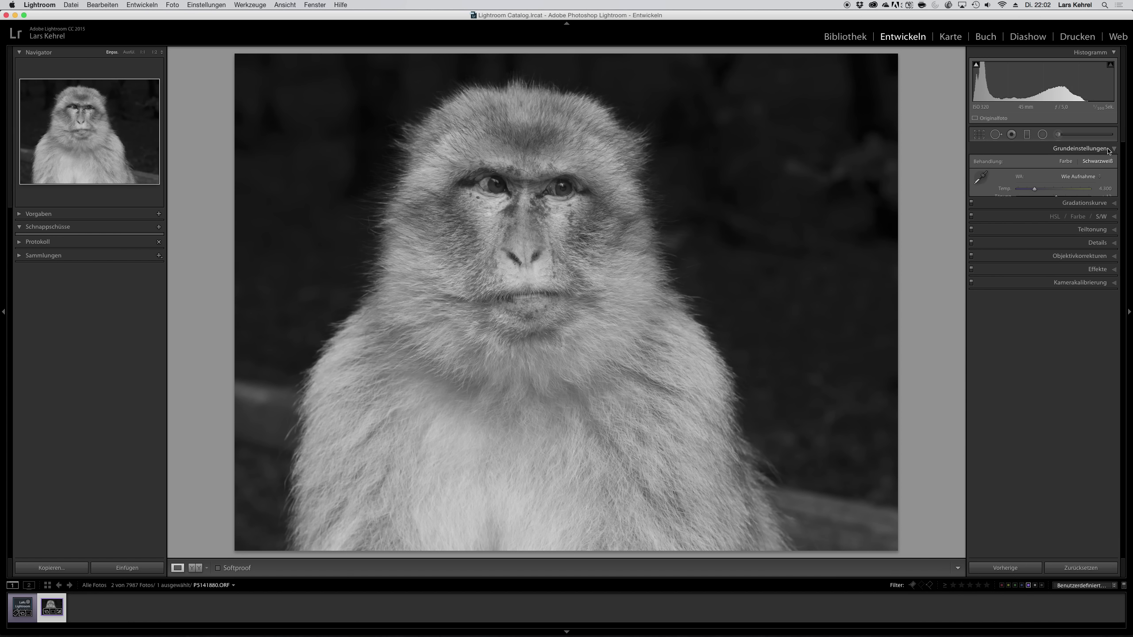
left_click_drag(1048, 229, 1061, 227)
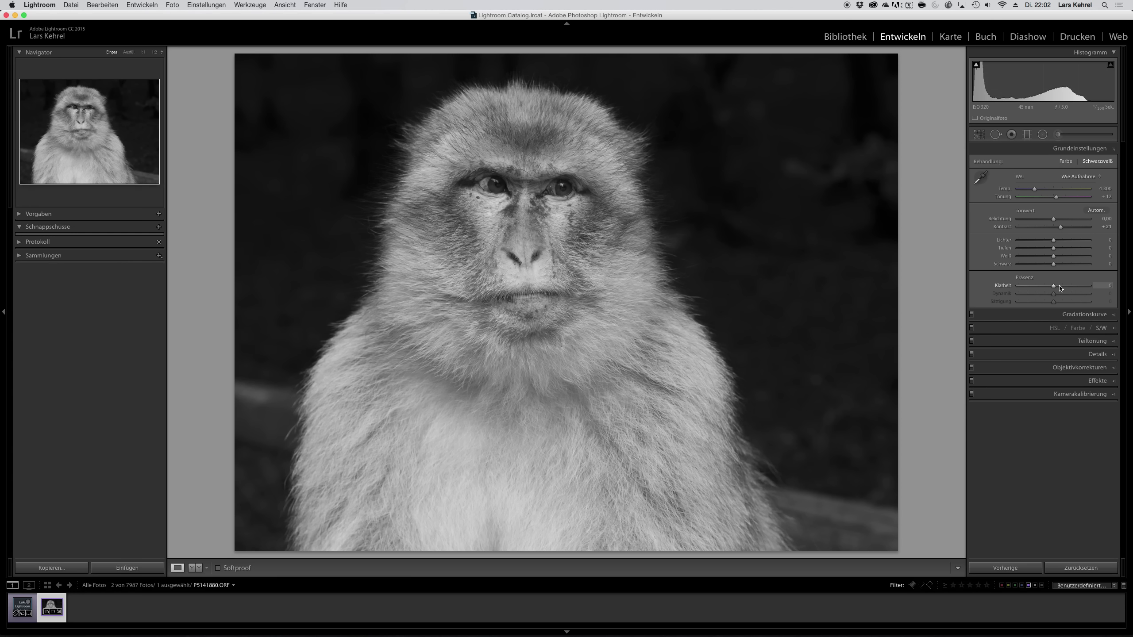
left_click_drag(1066, 290, 1060, 290)
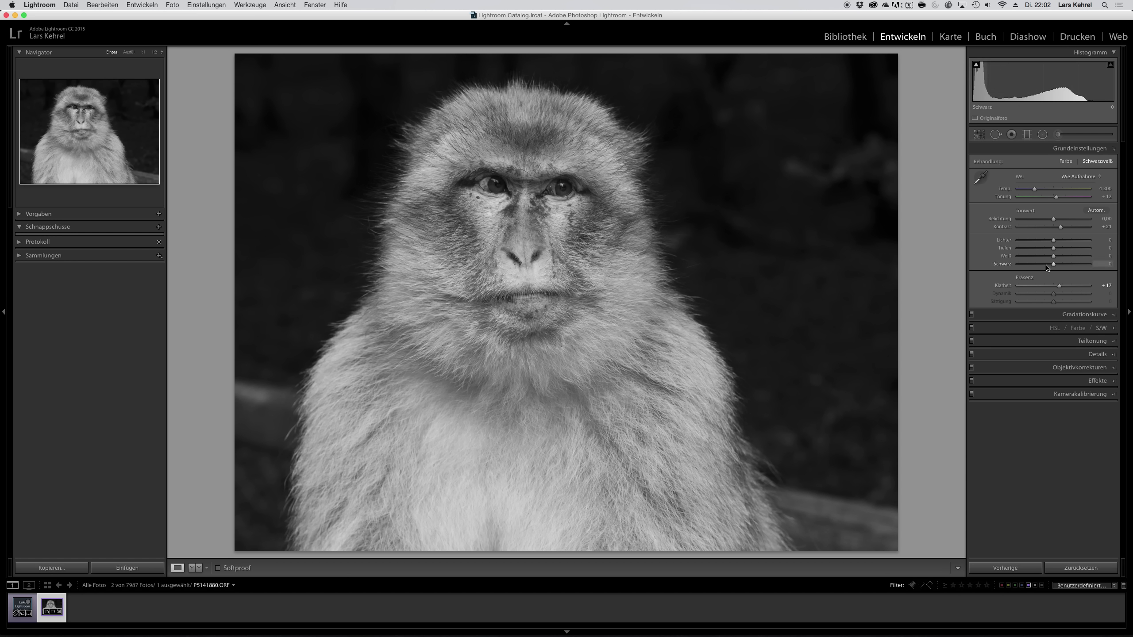
mouse_move(1054, 264)
left_mouse_down()
mouse_move(1040, 265)
mouse_move(1051, 265)
left_mouse_up()
mouse_move(1053, 248)
left_mouse_down()
mouse_move(1043, 249)
mouse_move(1053, 249)
left_mouse_up()
left_click(1098, 149)
left_click(1103, 162)
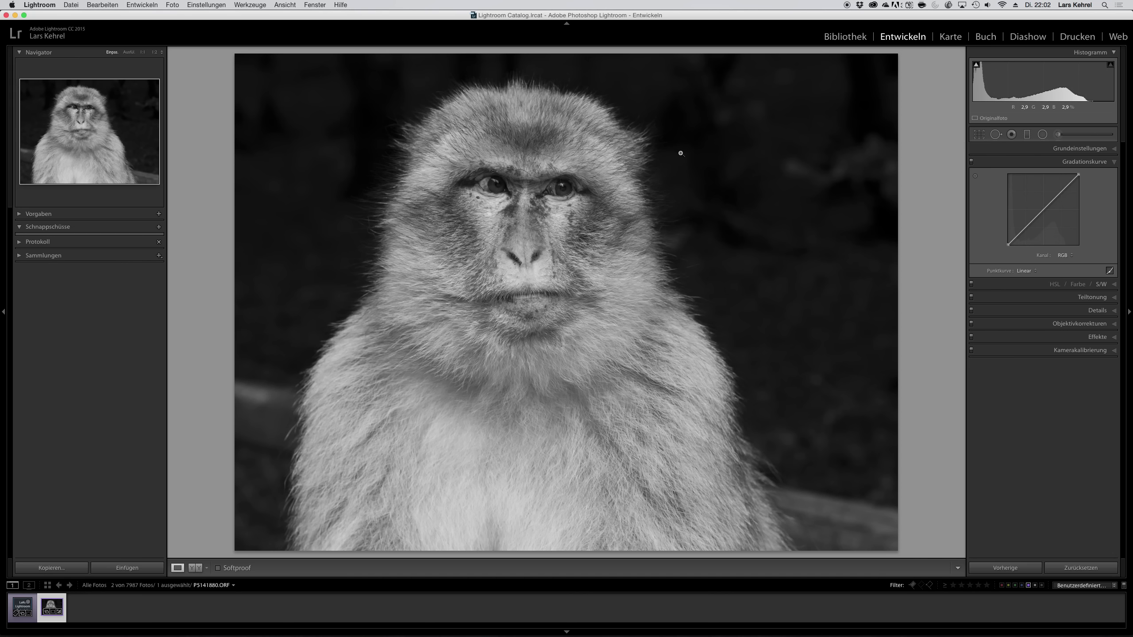
Add control points to the RGB tone curve and slightly lower its brightest highlights.
left_click(1027, 225)
left_click(1045, 208)
left_click_drag(1078, 175, 1079, 176)
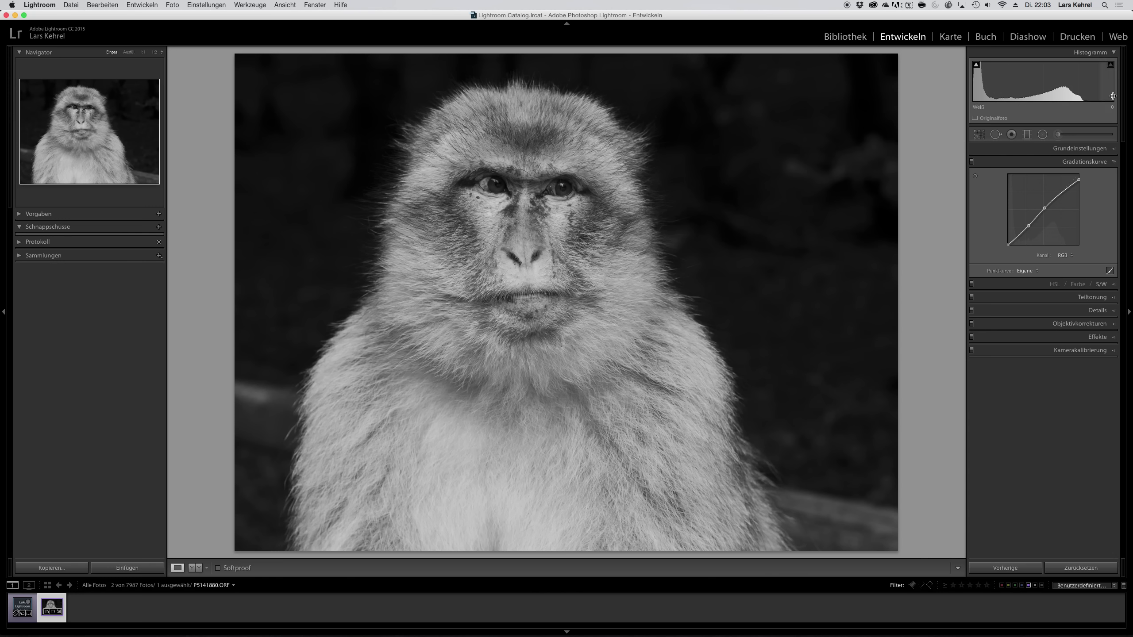
Lift the blue channel's shadows, trim its highlights, and add red via the red channel.
left_click(1070, 257)
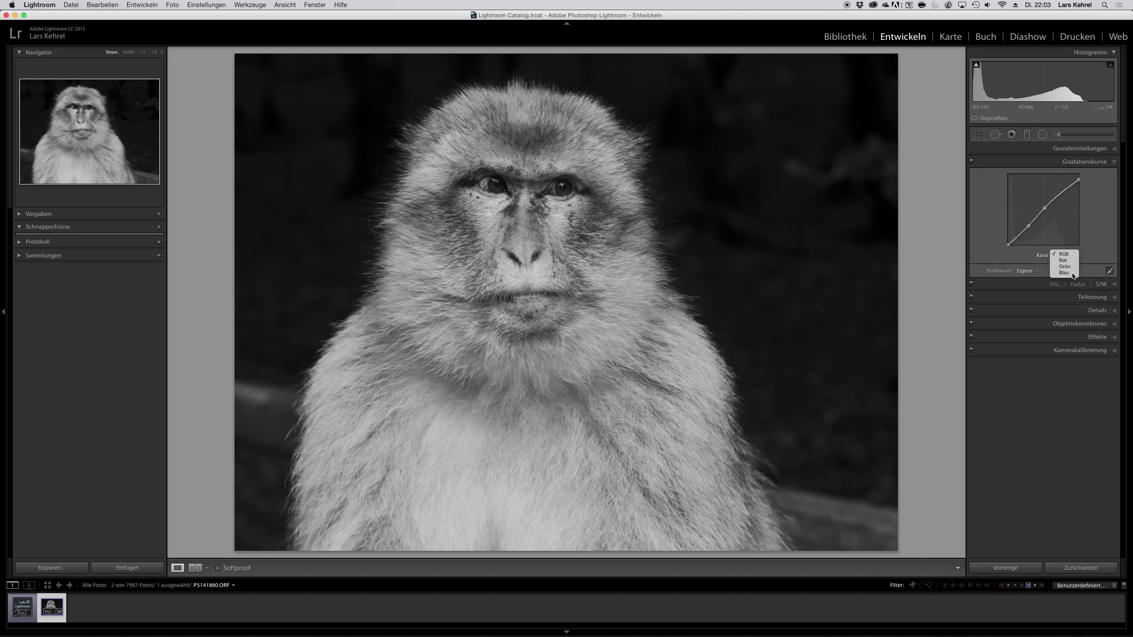
left_click(1073, 273)
left_click_drag(1008, 246, 1008, 243)
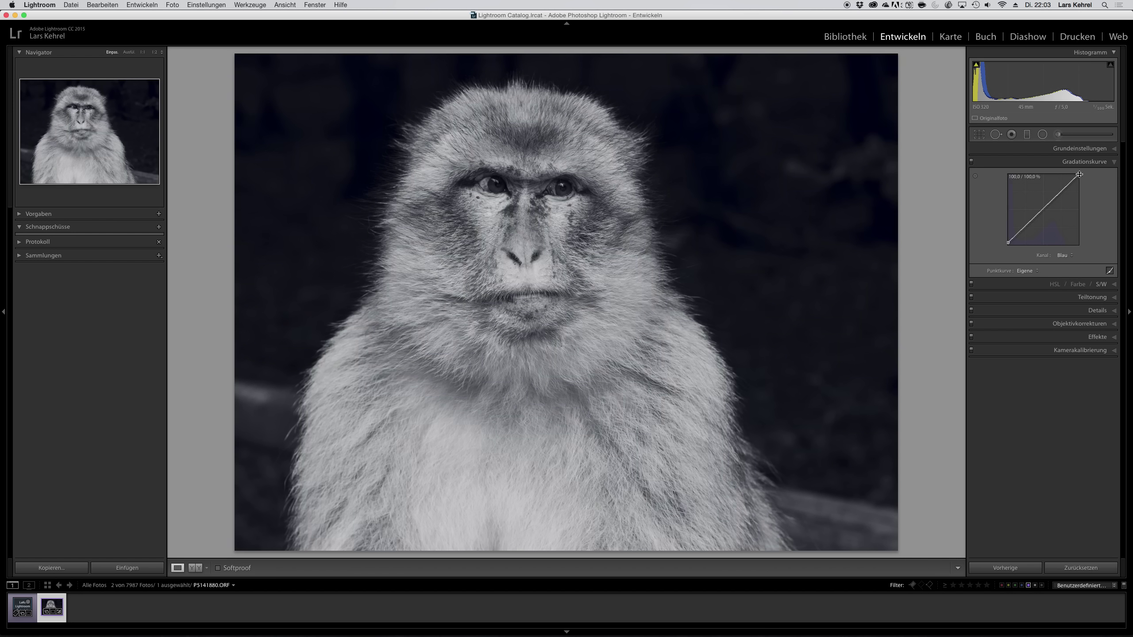
left_click_drag(1080, 175, 1079, 175)
left_click(1064, 255)
left_click(1065, 243)
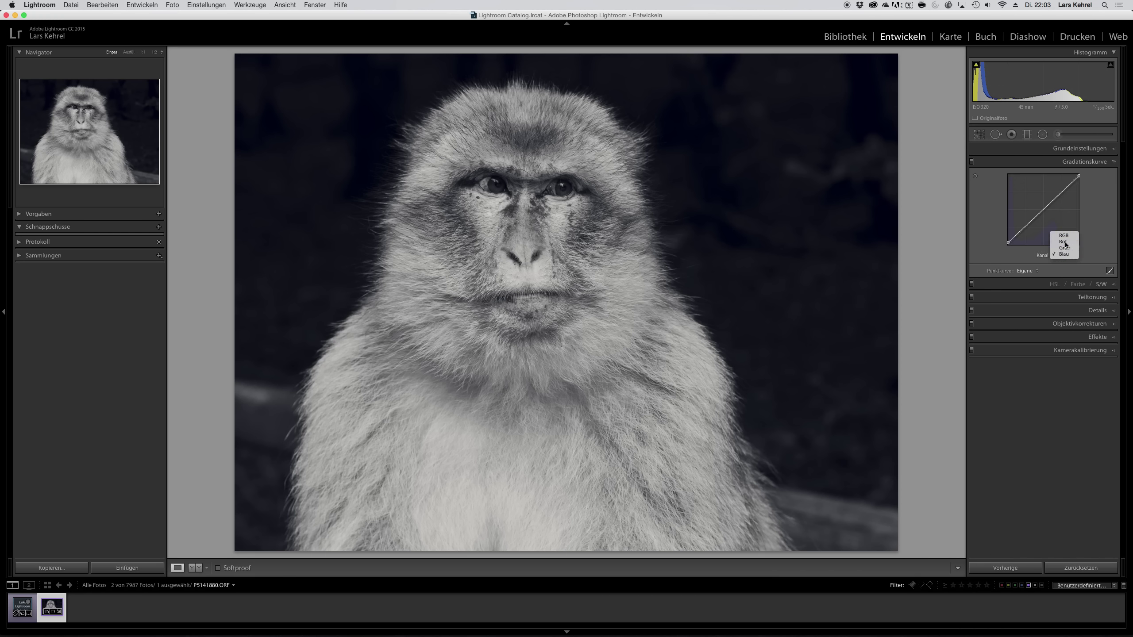
left_click_drag(1010, 249, 1008, 243)
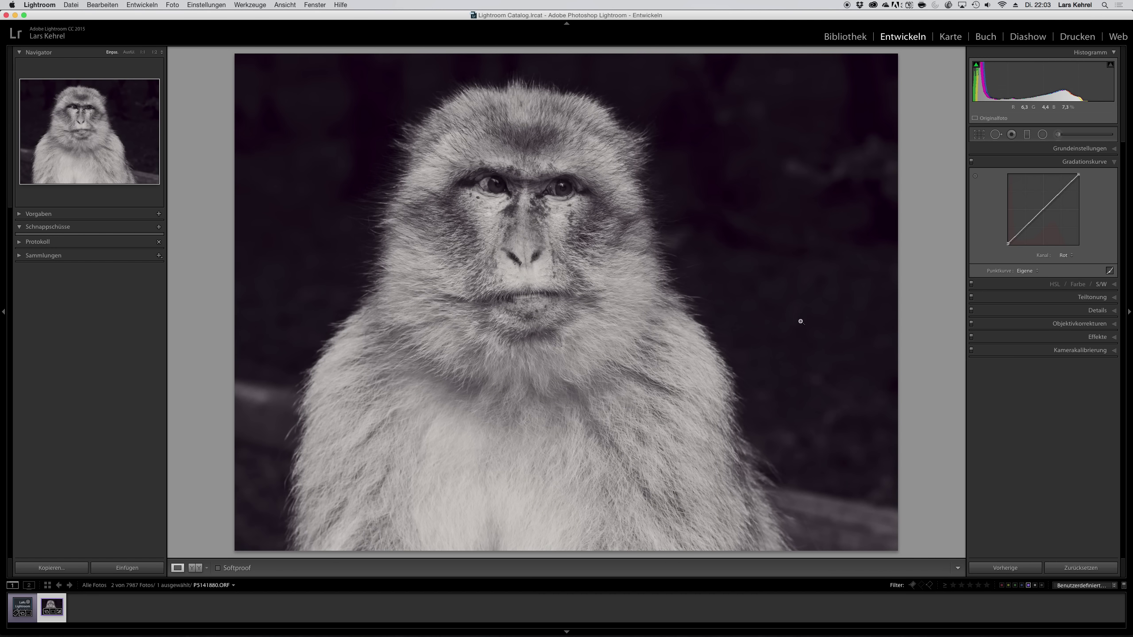
Pull the blue curve's black point left and lower the red curve's black point for warmth.
left_click(1064, 255)
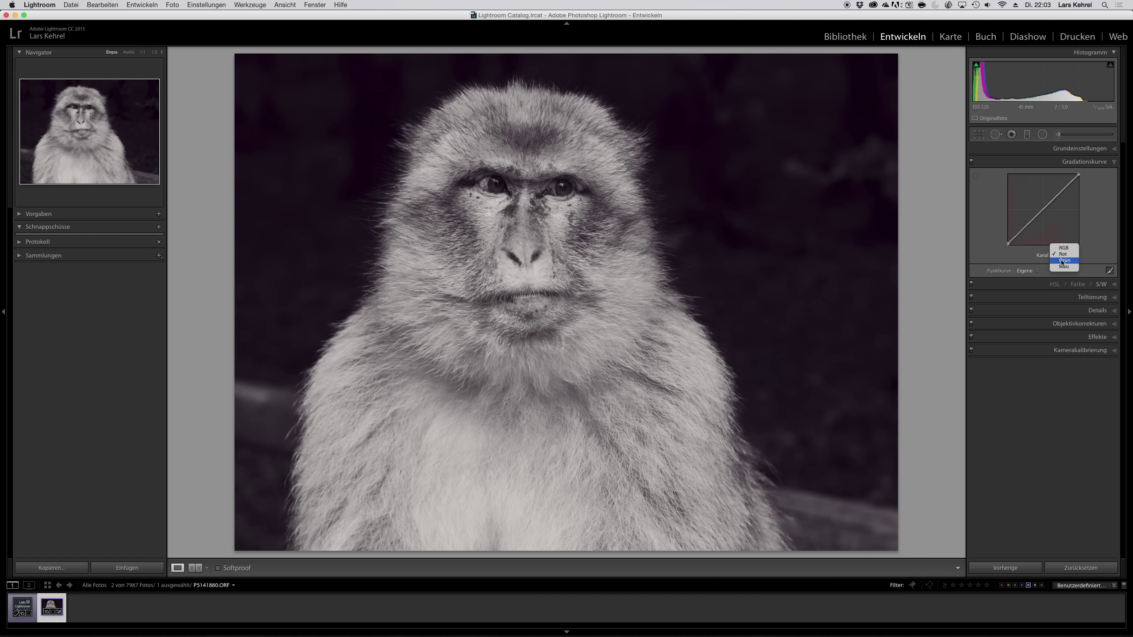
left_click(1064, 271)
left_click_drag(1007, 242, 1010, 245)
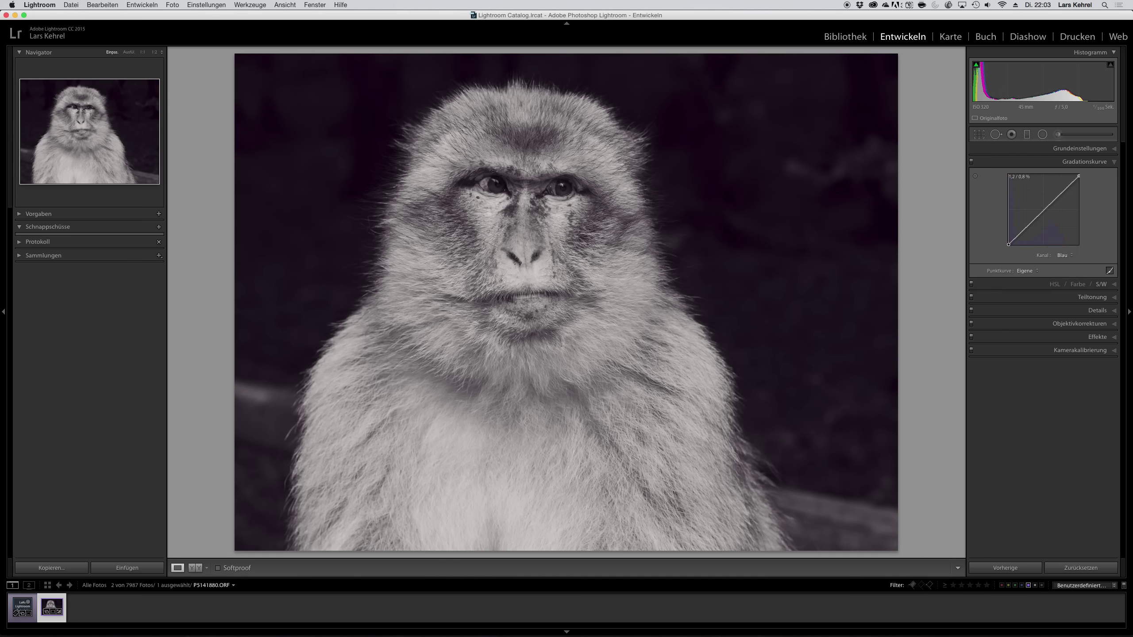
mouse_move(1009, 245)
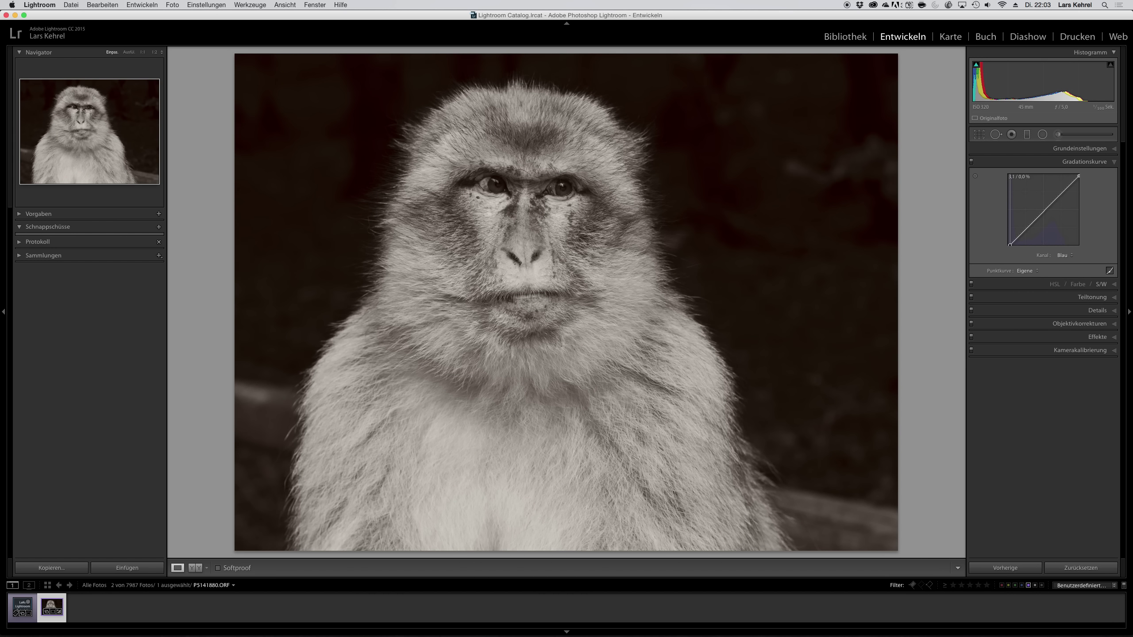
left_click_drag(1009, 244, 1009, 245)
left_click(1070, 255)
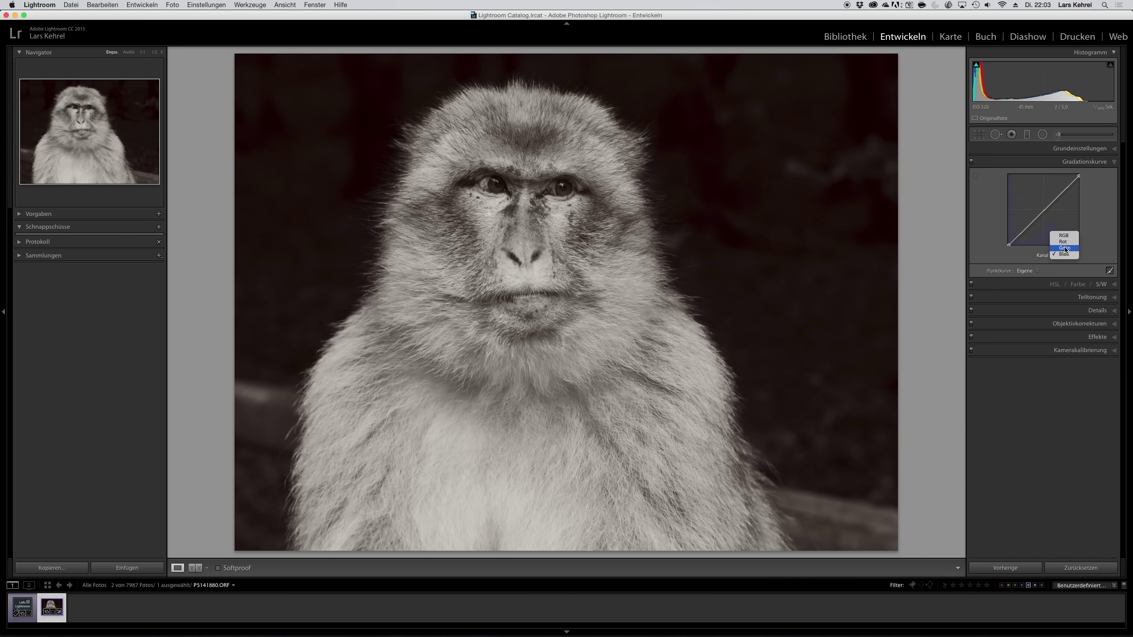
left_click(1064, 241)
left_click_drag(1008, 245, 1008, 245)
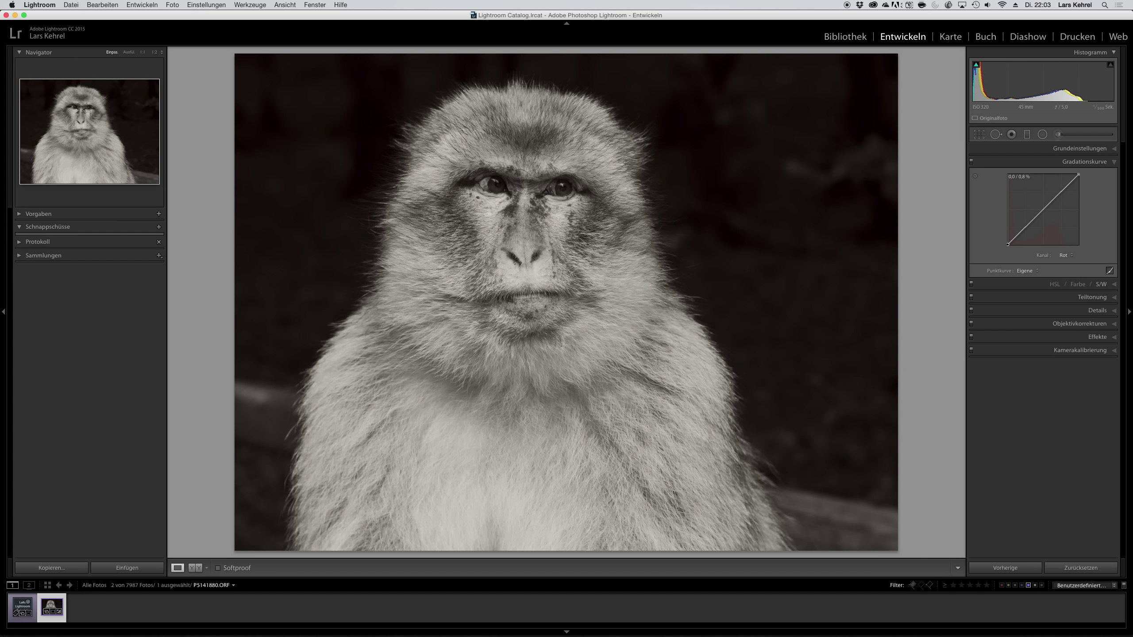
left_click_drag(1007, 245, 1007, 245)
left_click(1113, 162)
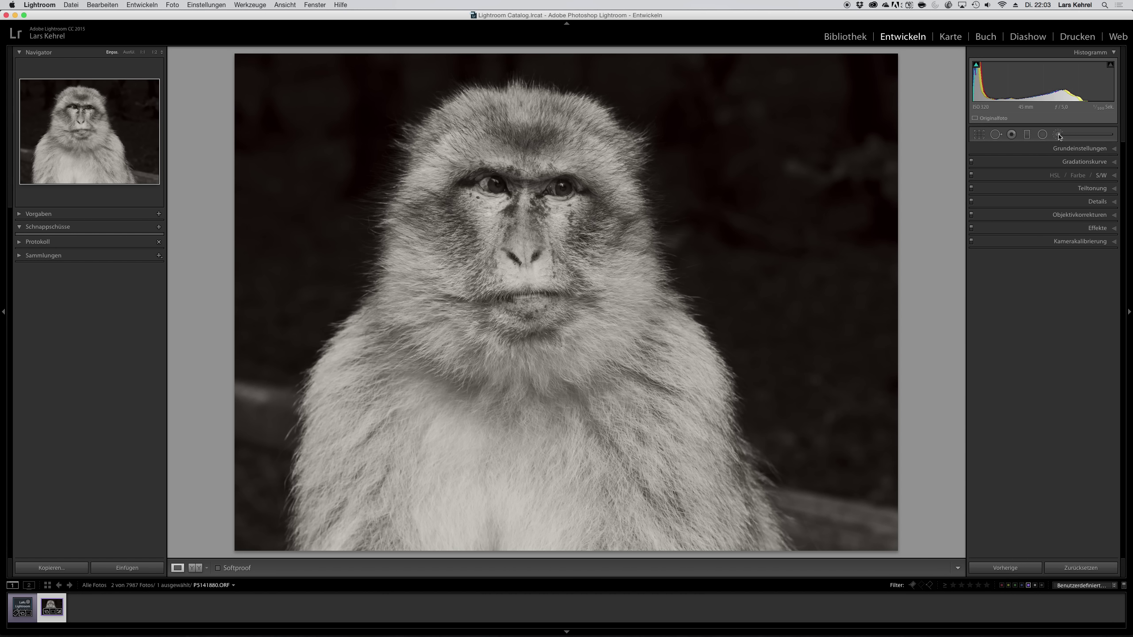
Set up an Adjustment Brush with −4.00 exposure and 0 feather.
left_click(1059, 135)
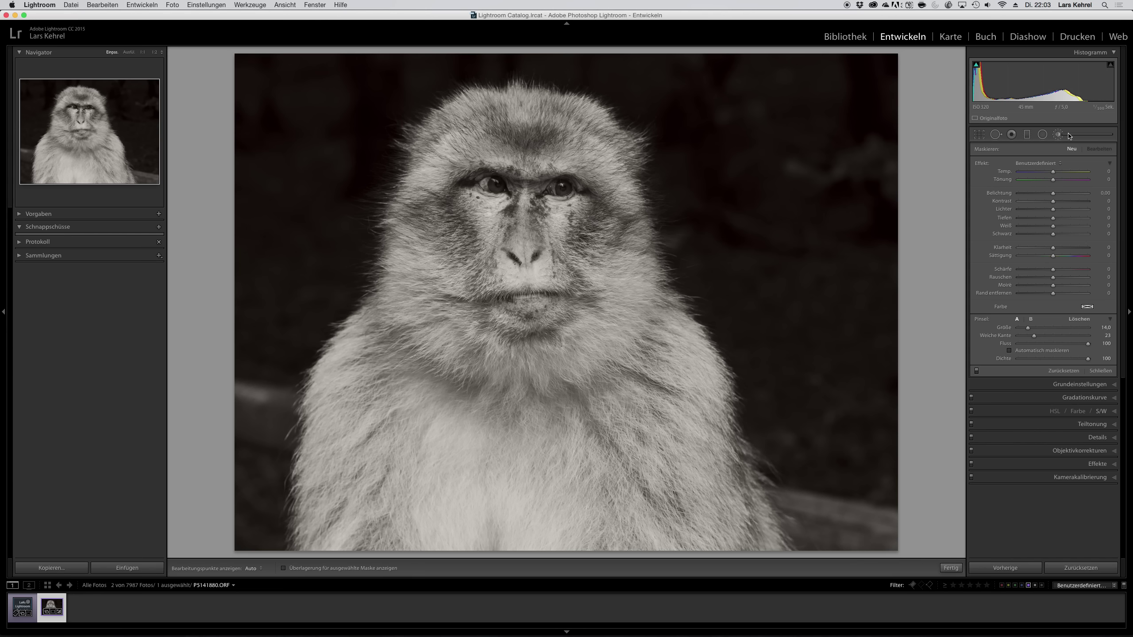
left_click(1040, 195)
left_click_drag(1040, 195, 1034, 194)
mouse_move(1035, 336)
left_mouse_down()
mouse_move(1008, 338)
mouse_move(1036, 329)
left_mouse_up()
left_click(768, 115)
key("h")
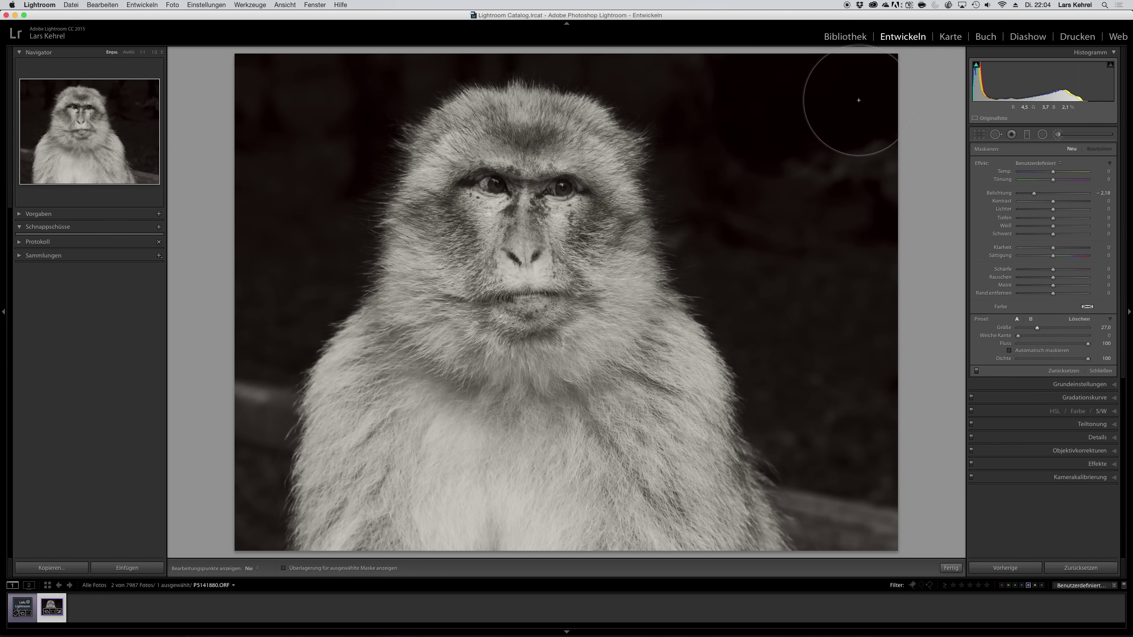
key("h")
left_click_drag(1034, 193, 913, 198)
key("h")
Paint the right and left background dark, then enable Auto Mask and full feather.
mouse_move(814, 152)
left_mouse_down()
mouse_move(859, 529)
mouse_move(817, 430)
mouse_move(799, 329)
mouse_move(751, 271)
mouse_move(749, 182)
mouse_move(702, 84)
mouse_move(652, 46)
mouse_move(494, 3)
mouse_move(367, 44)
mouse_move(303, 116)
mouse_move(298, 197)
mouse_move(259, 277)
mouse_move(250, 504)
mouse_move(203, 545)
mouse_move(197, 430)
mouse_move(253, 227)
mouse_move(253, 64)
mouse_move(397, 27)
mouse_move(359, 45)
mouse_move(392, 43)
mouse_move(417, 27)
mouse_move(297, 92)
left_mouse_up()
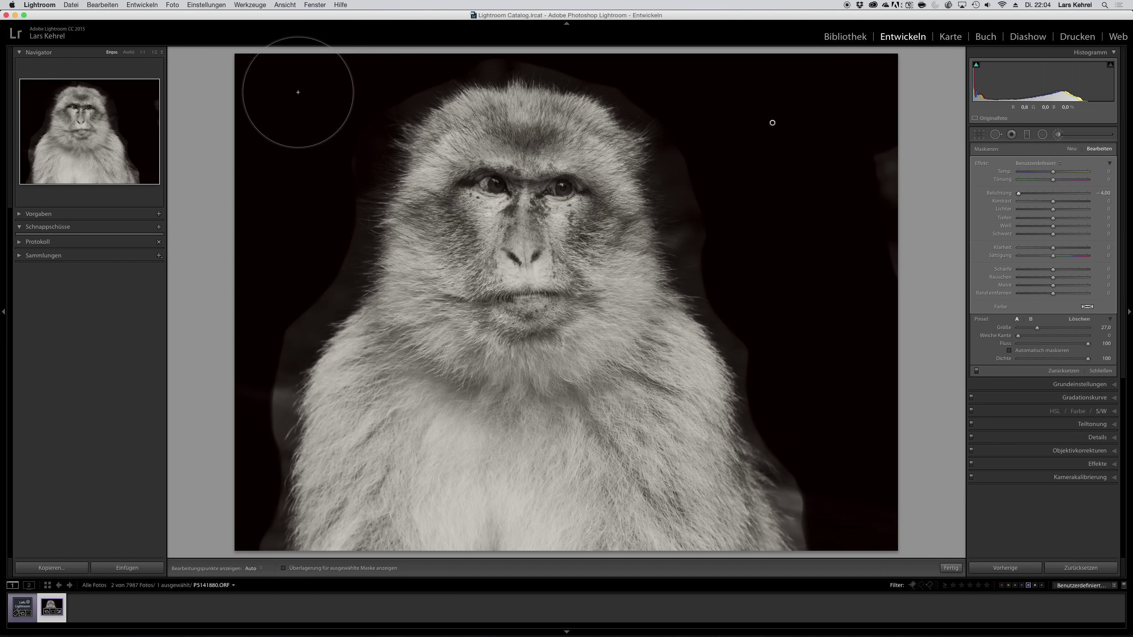
mouse_move(872, 114)
left_mouse_down()
mouse_move(872, 177)
mouse_move(834, 127)
mouse_move(710, 116)
left_mouse_up()
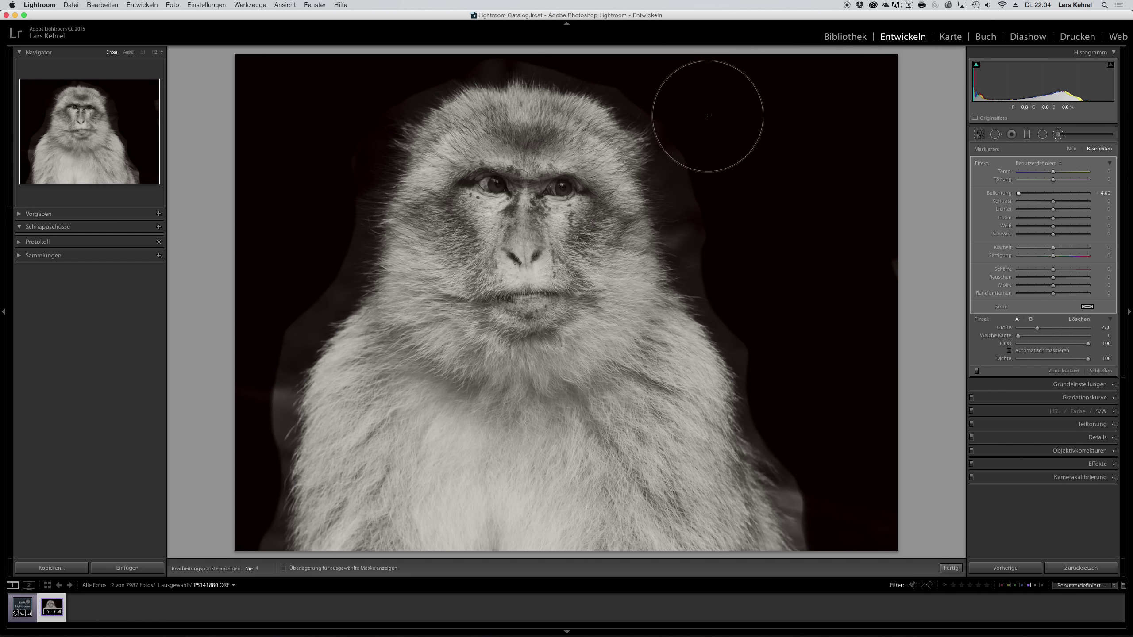
mouse_move(786, 332)
left_mouse_down()
mouse_move(837, 355)
mouse_move(837, 455)
mouse_move(854, 498)
mouse_move(745, 466)
left_mouse_up()
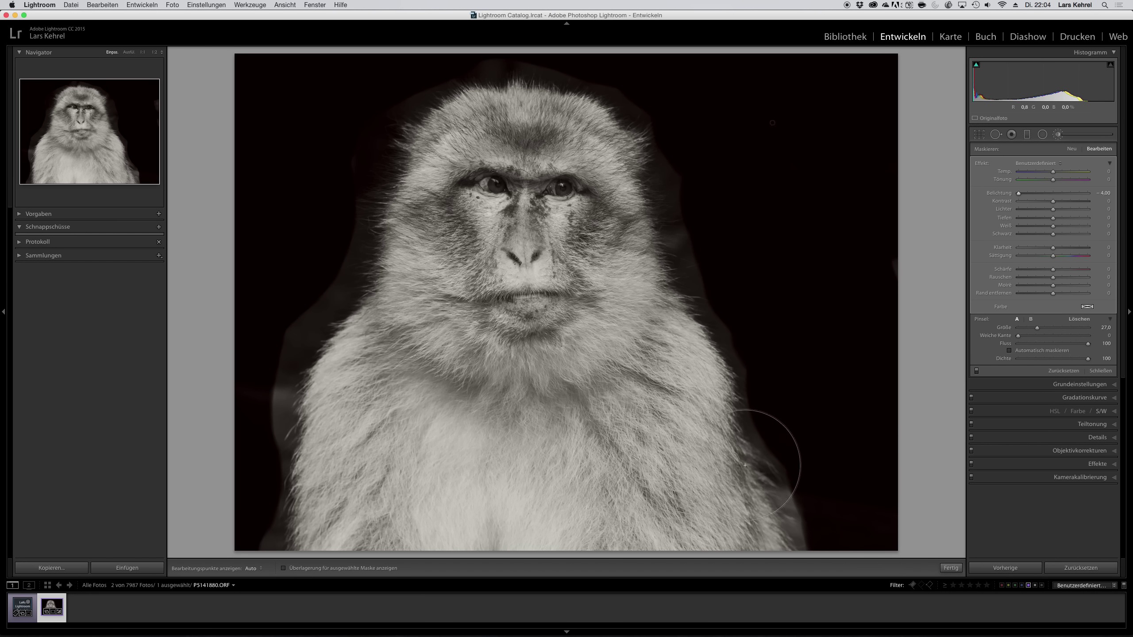
mouse_move(248, 291)
left_mouse_down()
mouse_move(256, 319)
mouse_move(227, 396)
left_mouse_up()
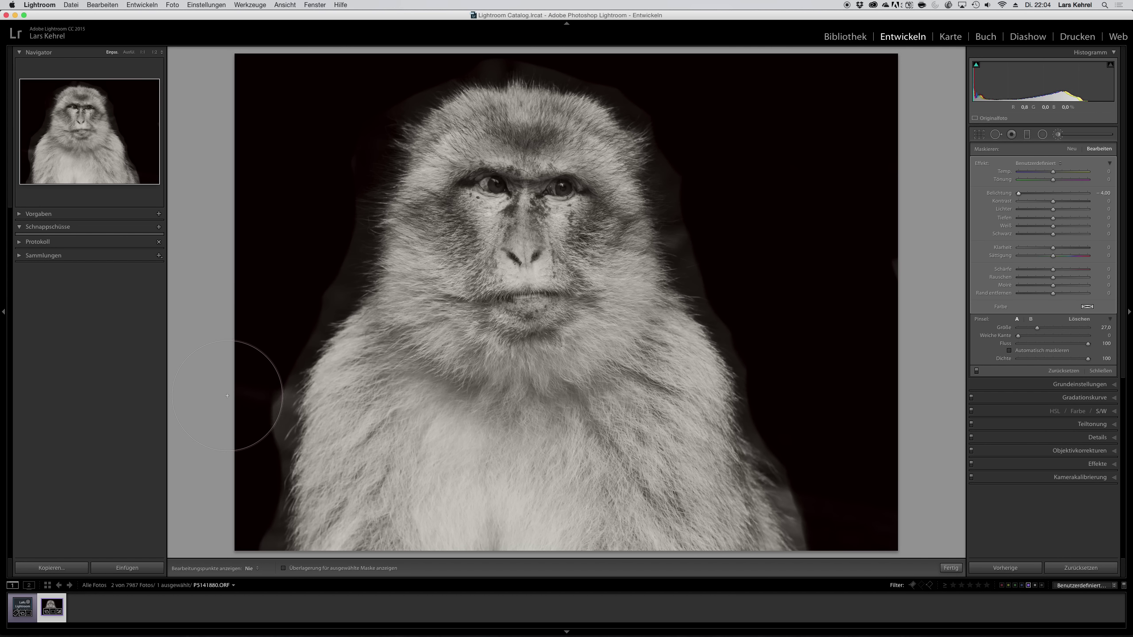
mouse_move(212, 354)
left_mouse_down()
mouse_move(298, 271)
mouse_move(281, 245)
mouse_move(300, 171)
left_mouse_up()
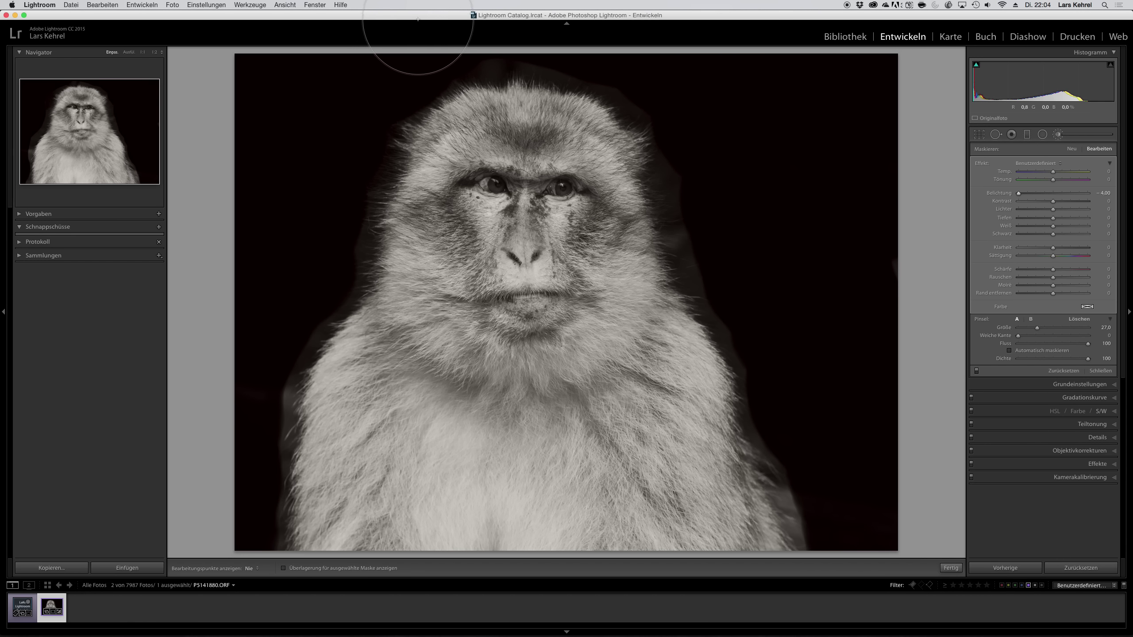
key("h")
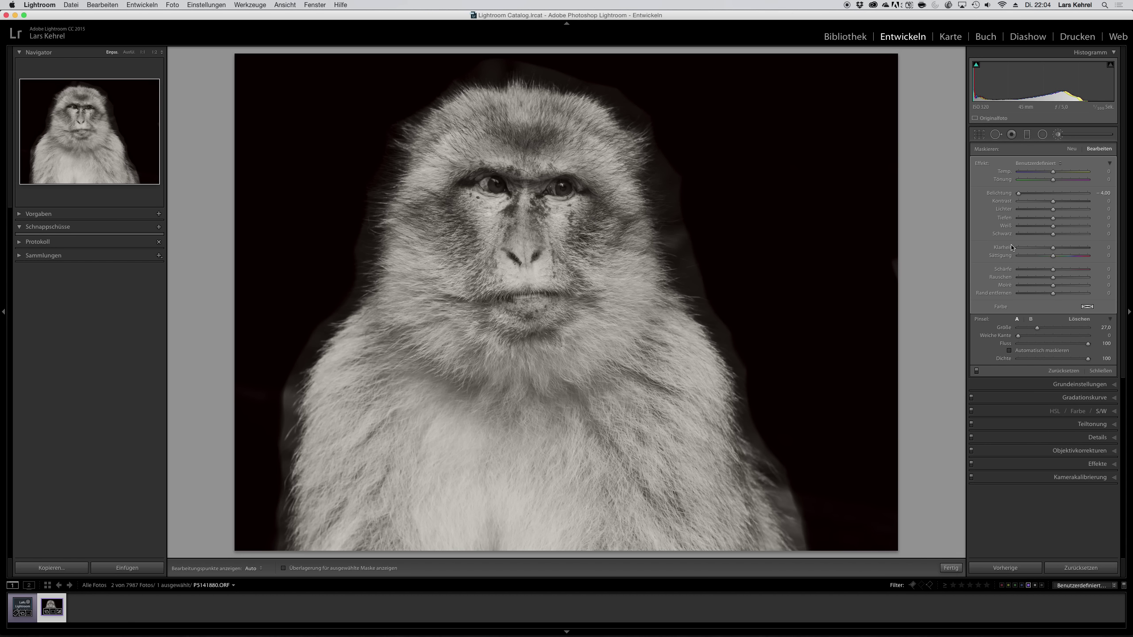
left_click(1009, 351)
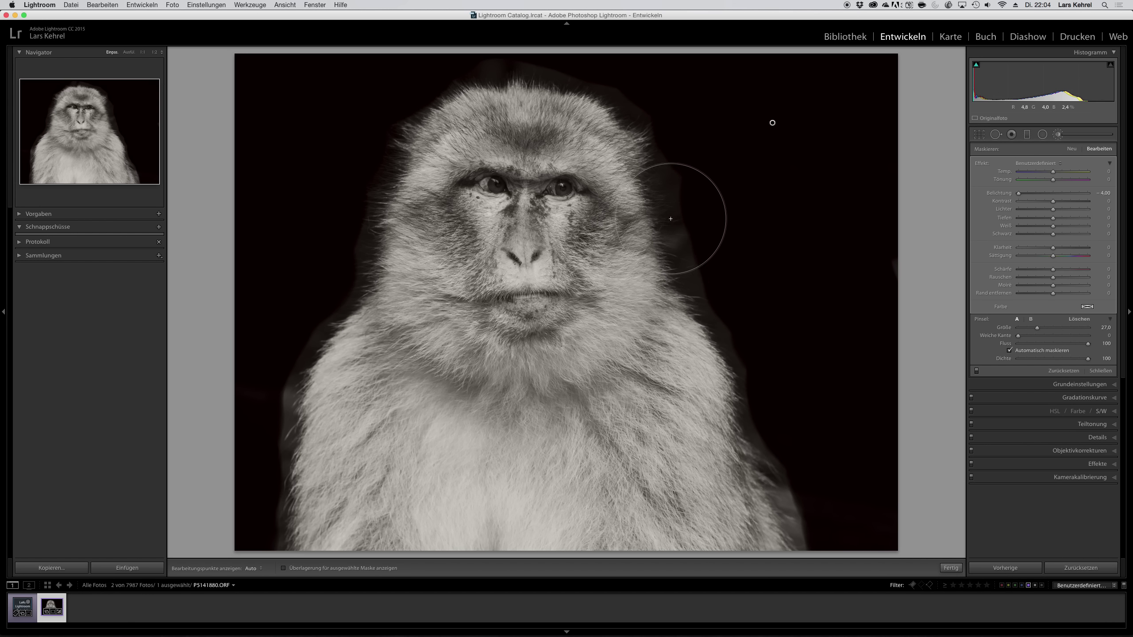
left_click_drag(998, 336, 1126, 337)
Paint the background dark along the fur edge with a slightly smaller brush.
key("h")
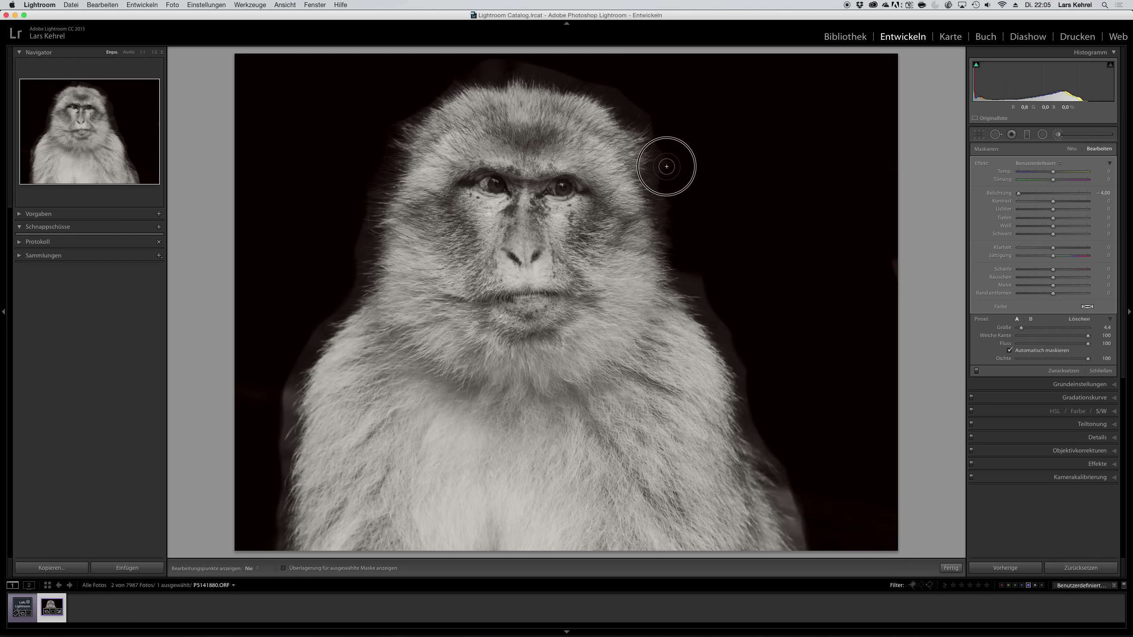
key("h")
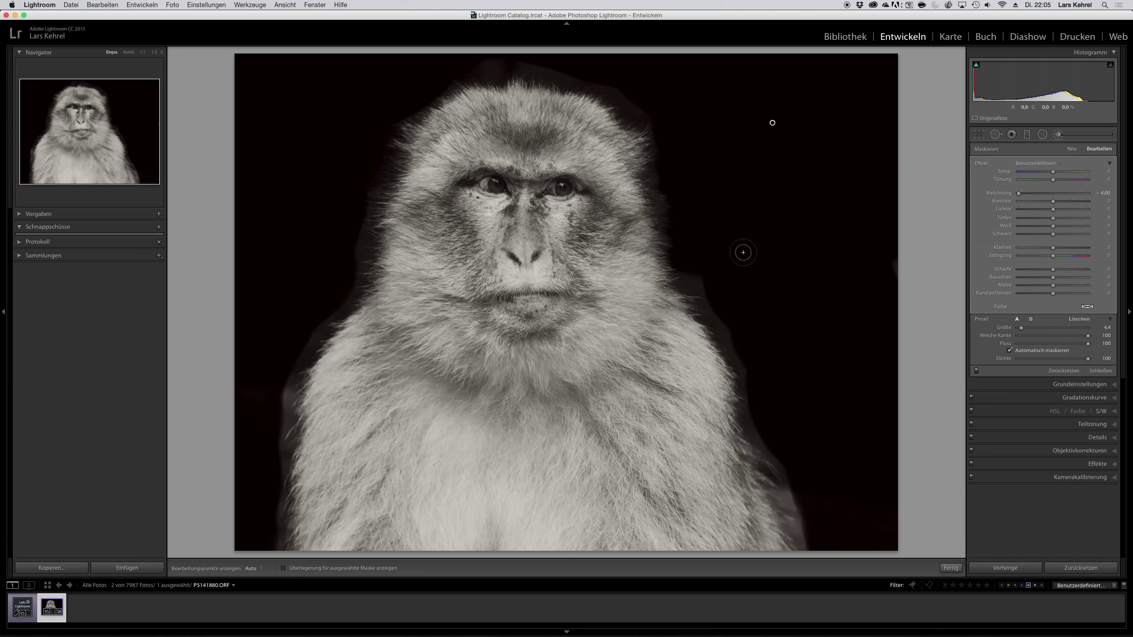
scroll(731, 268, "down", 2)
key("h")
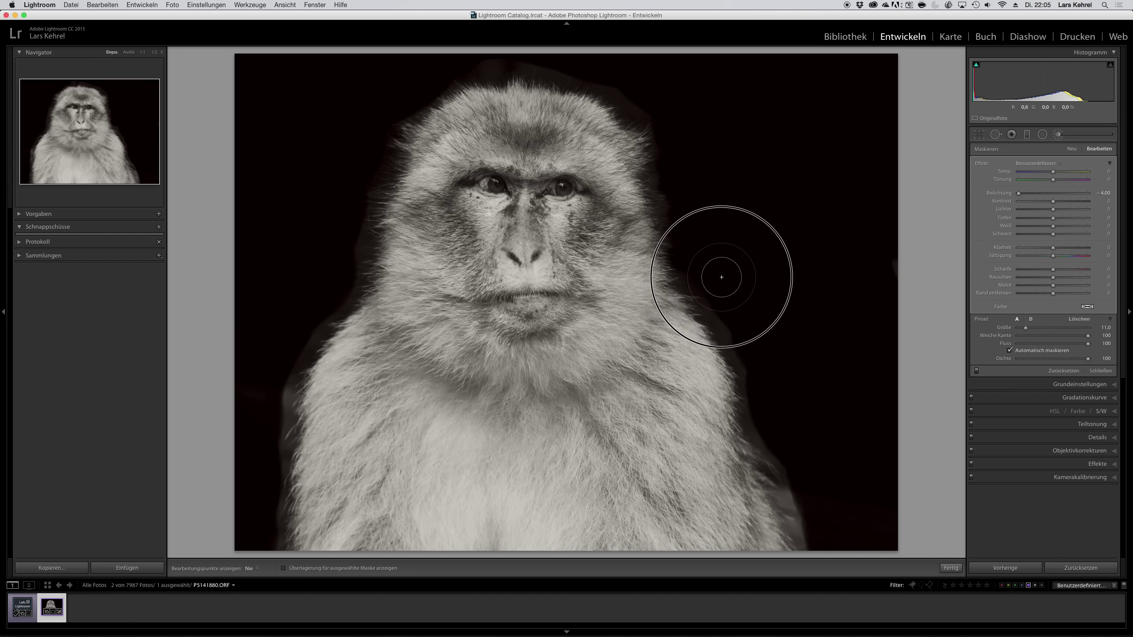
mouse_move(722, 282)
left_mouse_down()
mouse_move(751, 309)
mouse_move(728, 306)
mouse_move(759, 336)
mouse_move(779, 397)
mouse_move(763, 420)
mouse_move(816, 455)
mouse_move(784, 450)
mouse_move(815, 473)
mouse_move(809, 510)
mouse_move(807, 431)
left_mouse_up()
Undo two stray brush strokes and shrink the brush size from 74 to 15.3.
scroll(809, 508, "up", 3)
scroll(818, 476, "up", 5)
scroll(819, 476, "down", 2)
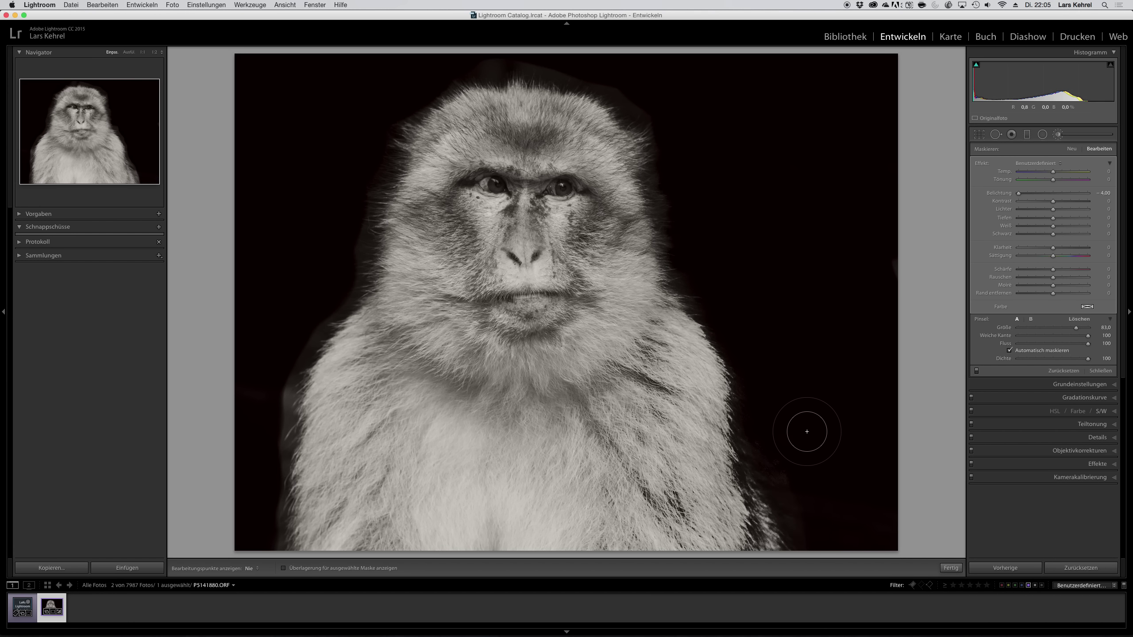
scroll(804, 425, "up", 1)
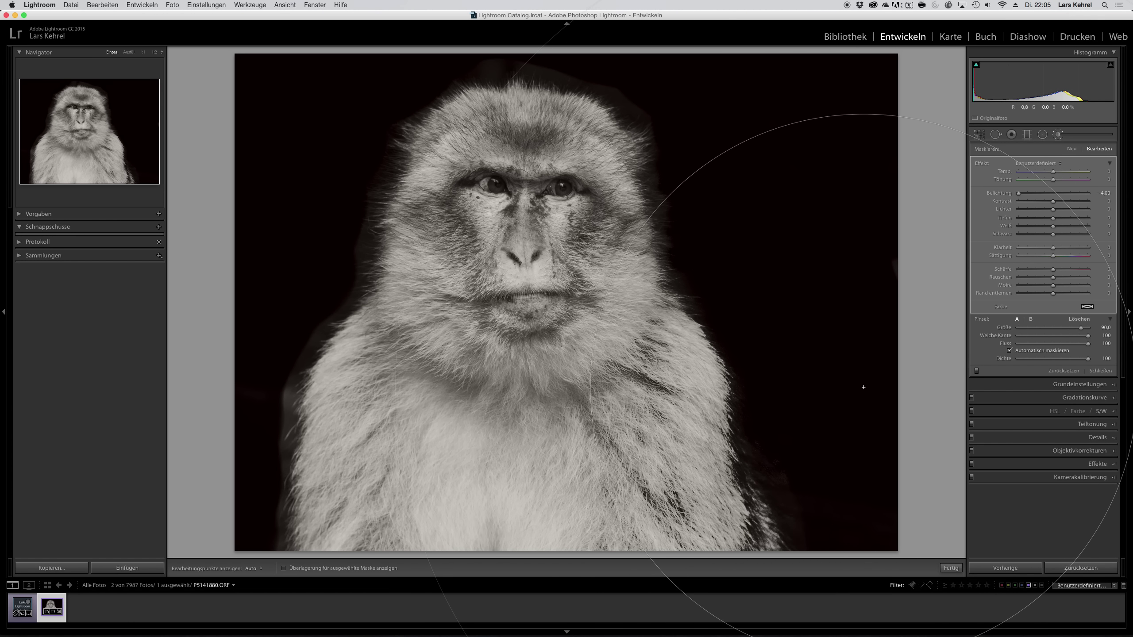
scroll(848, 303, "down", 5)
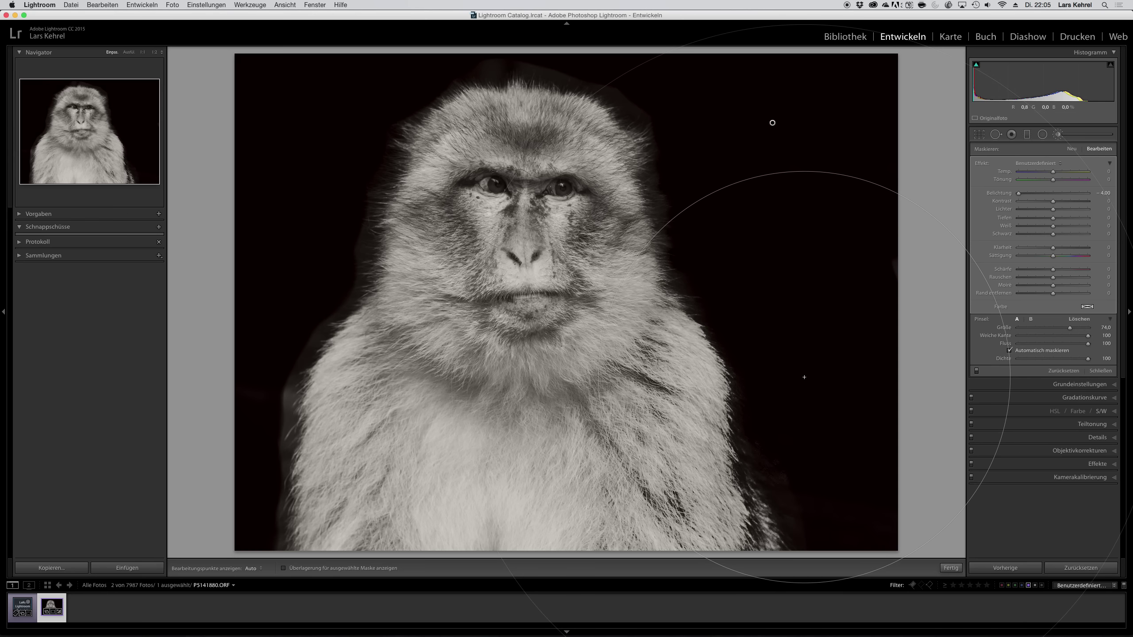
key("super+z")
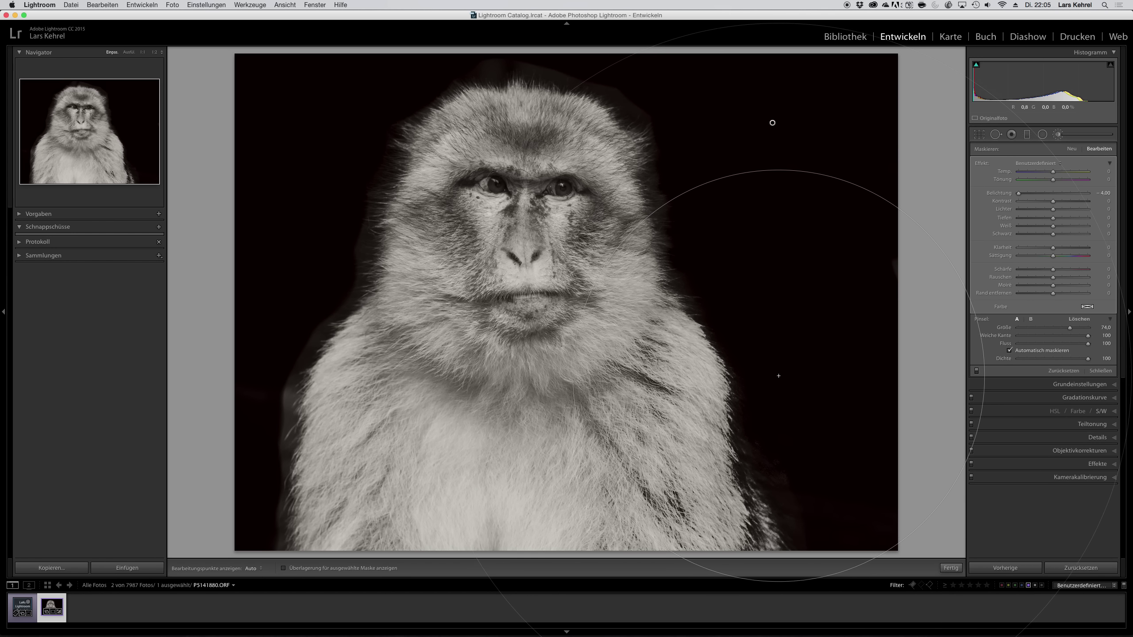
key("super+z")
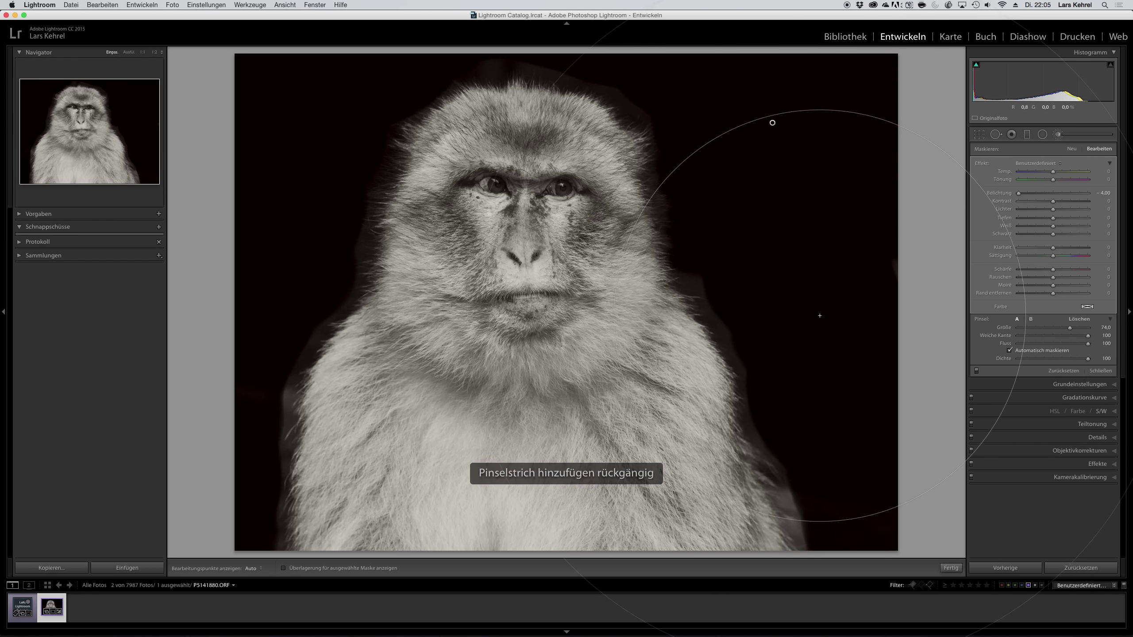
scroll(832, 300, "down", 5)
scroll(841, 283, "down", 5)
scroll(849, 272, "down", 4)
scroll(845, 283, "down", 5)
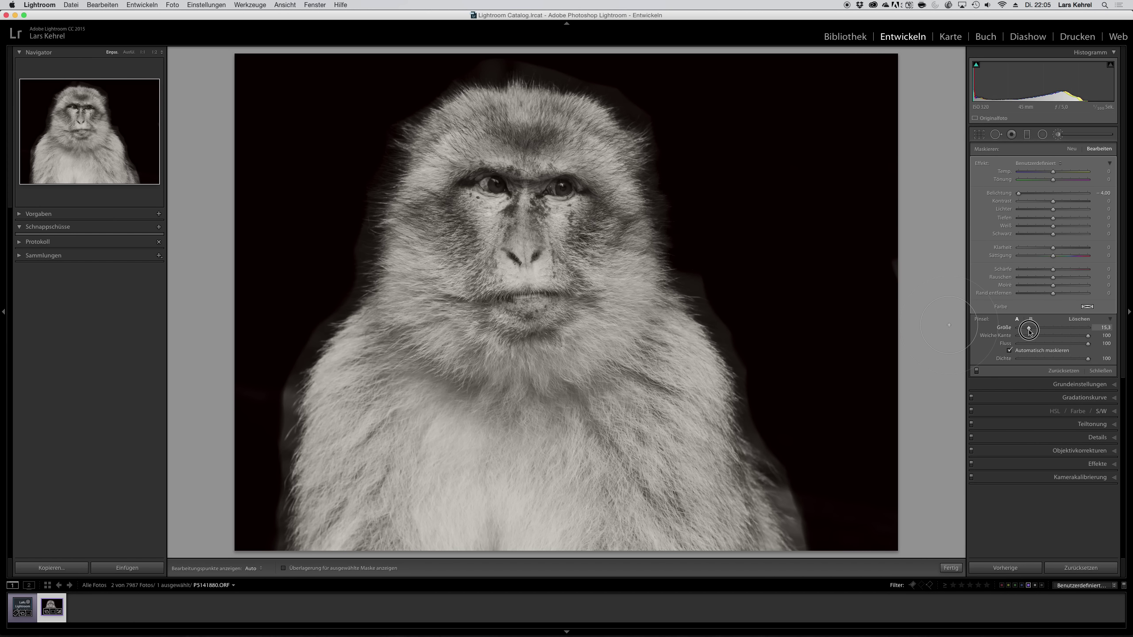
Darken the leftover light patches at the lower right, lower left and along the left edge.
left_click_drag(829, 455, 821, 497)
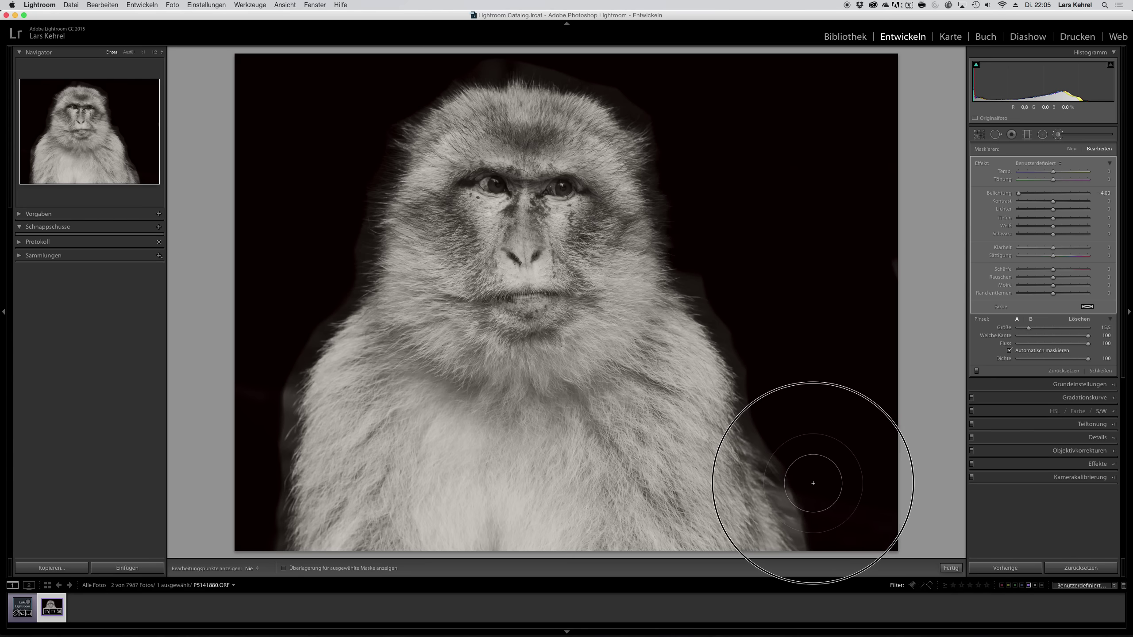
mouse_move(821, 496)
left_mouse_down()
mouse_move(833, 519)
mouse_move(775, 420)
mouse_move(725, 274)
left_mouse_up()
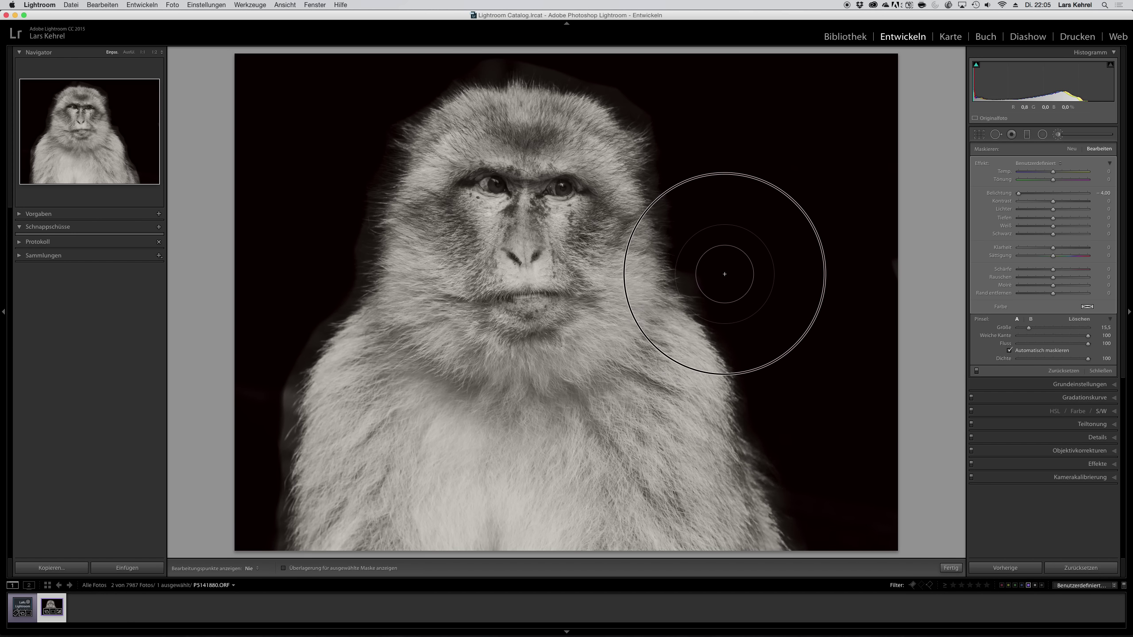
mouse_move(235, 468)
left_mouse_down()
mouse_move(248, 466)
mouse_move(248, 518)
mouse_move(241, 435)
left_mouse_up()
key("h")
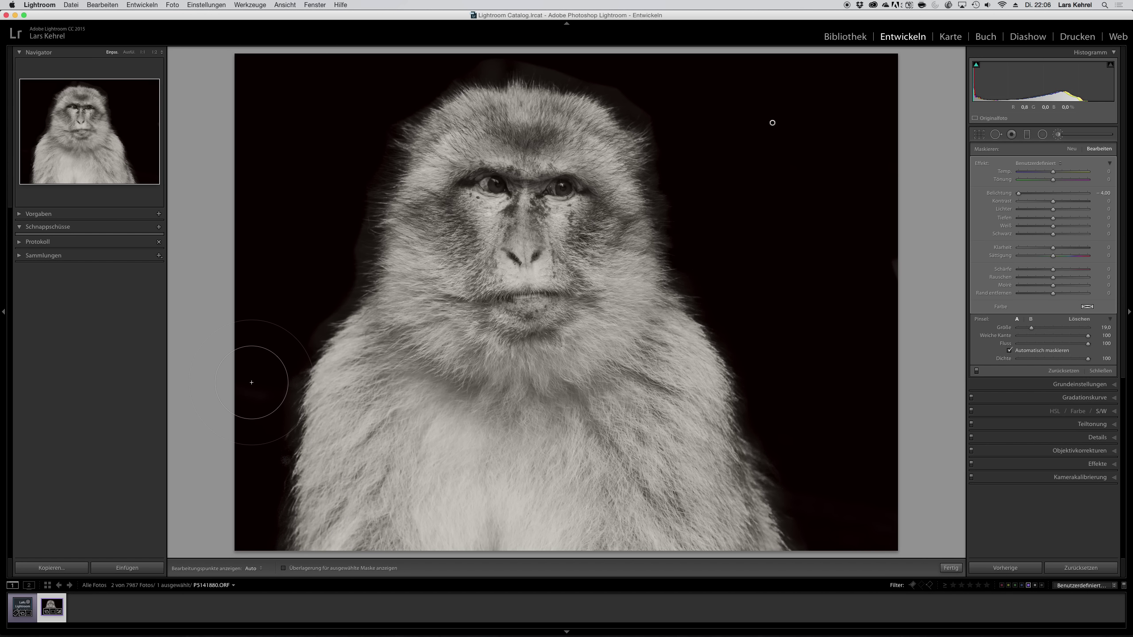
scroll(271, 384, "down", 3)
key("h")
mouse_move(271, 383)
left_mouse_down()
mouse_move(266, 354)
mouse_move(317, 290)
mouse_move(343, 192)
mouse_move(326, 177)
mouse_move(367, 160)
mouse_move(354, 131)
mouse_move(366, 101)
mouse_move(399, 71)
mouse_move(480, 56)
mouse_move(392, 76)
mouse_move(404, 89)
mouse_move(493, 38)
mouse_move(544, 27)
mouse_move(629, 71)
mouse_move(701, 137)
mouse_move(678, 167)
mouse_move(688, 218)
mouse_move(705, 222)
mouse_move(683, 181)
mouse_move(709, 182)
mouse_move(738, 285)
left_mouse_up()
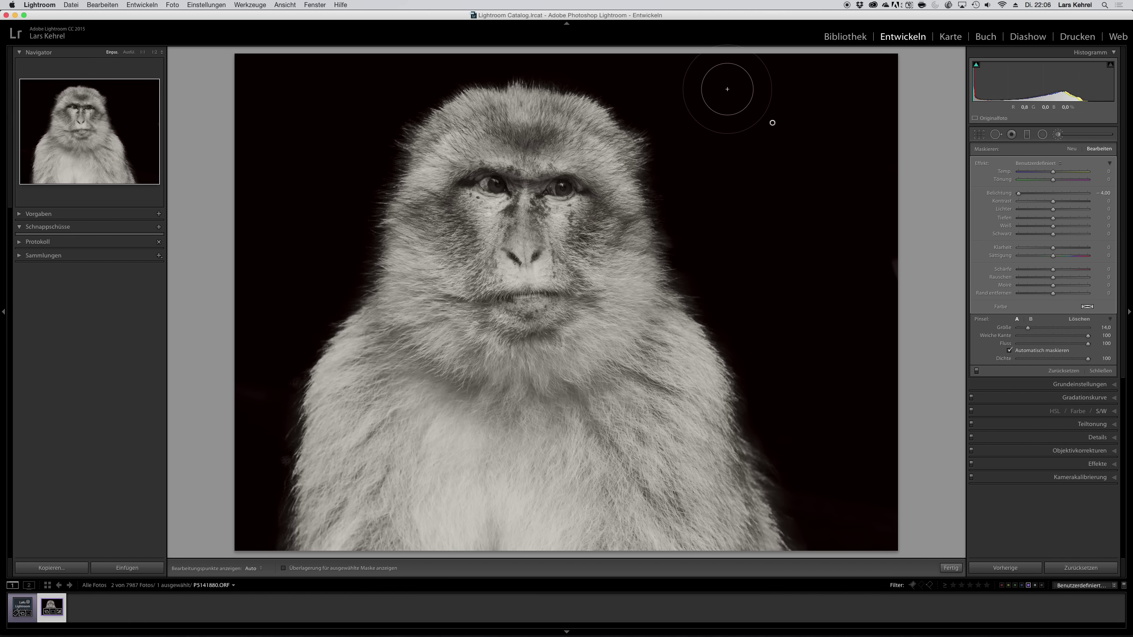
left_click(1091, 138)
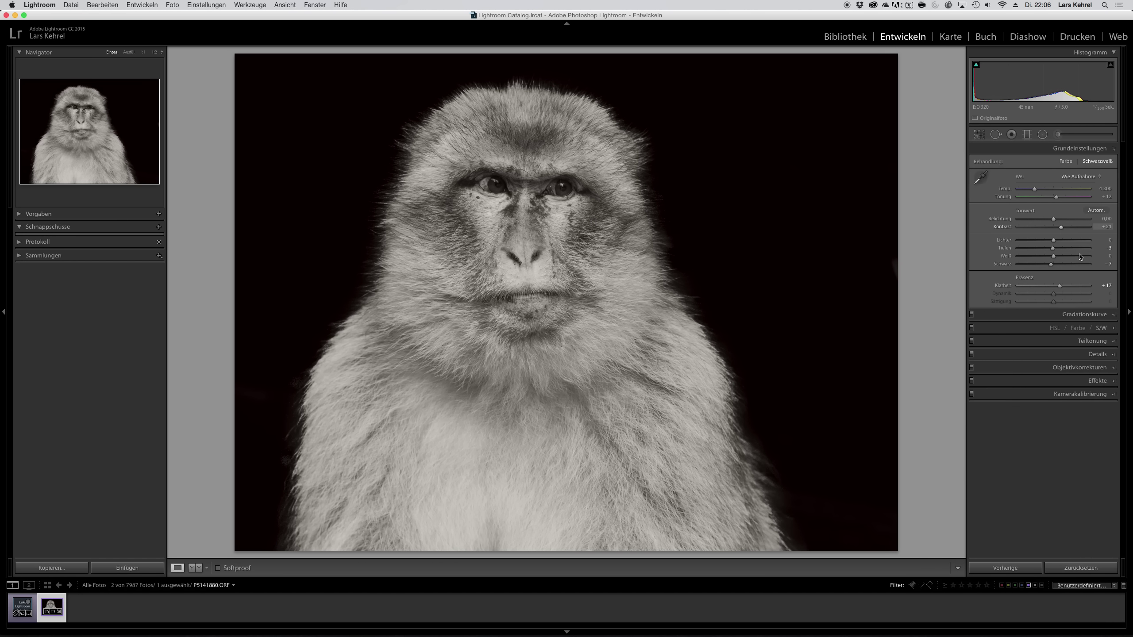
Show the combined RGB tone curve again and switch to the Radial Filter tool.
left_click(1091, 315)
left_click(1063, 255)
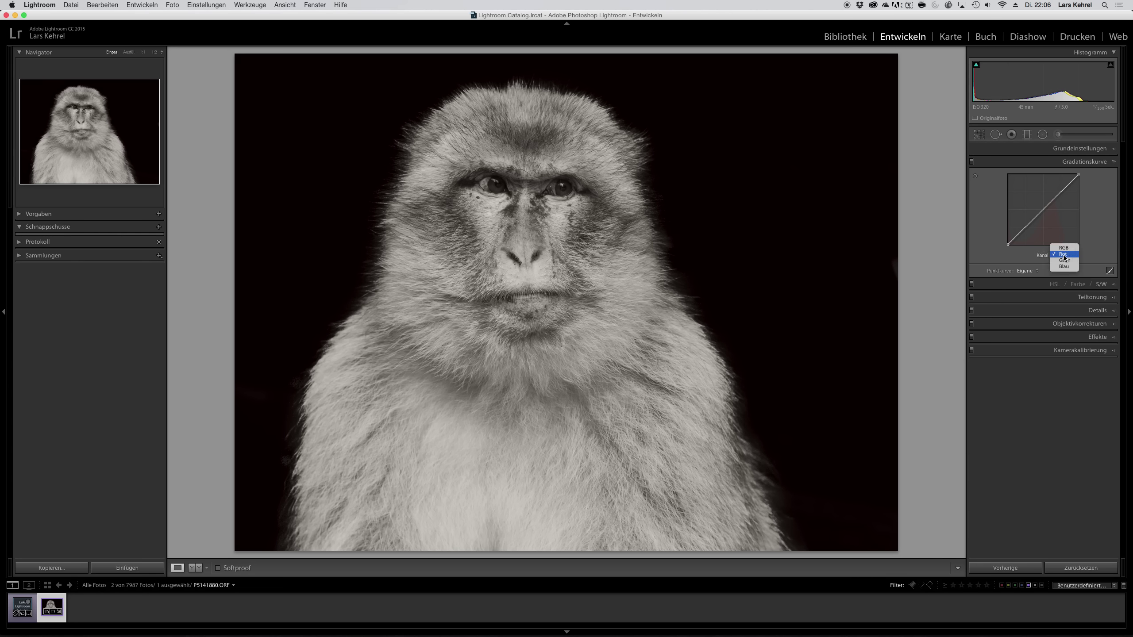
left_click(1064, 249)
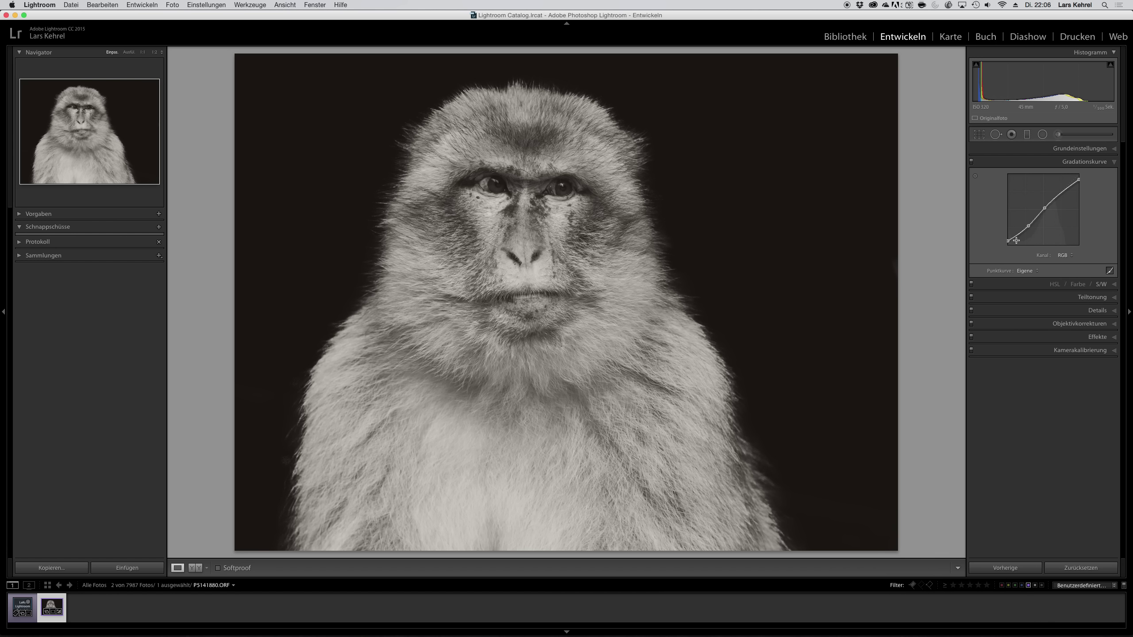
left_click(1046, 135)
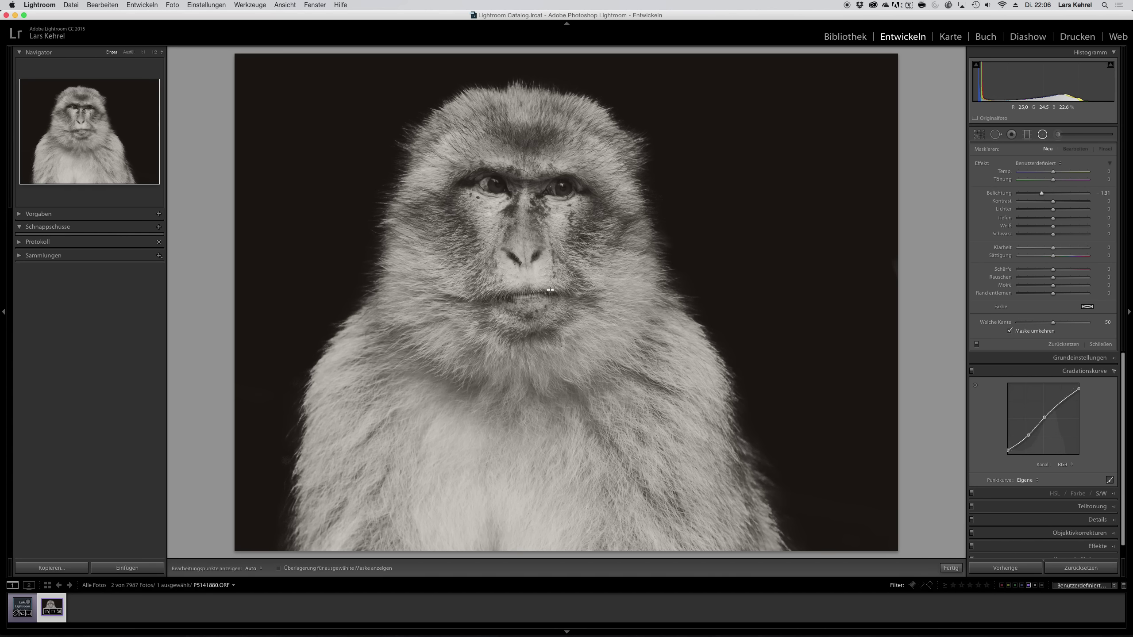
Place a radial filter over the macaque's face, acting inside the ellipse.
left_click_drag(618, 477, 676, 575)
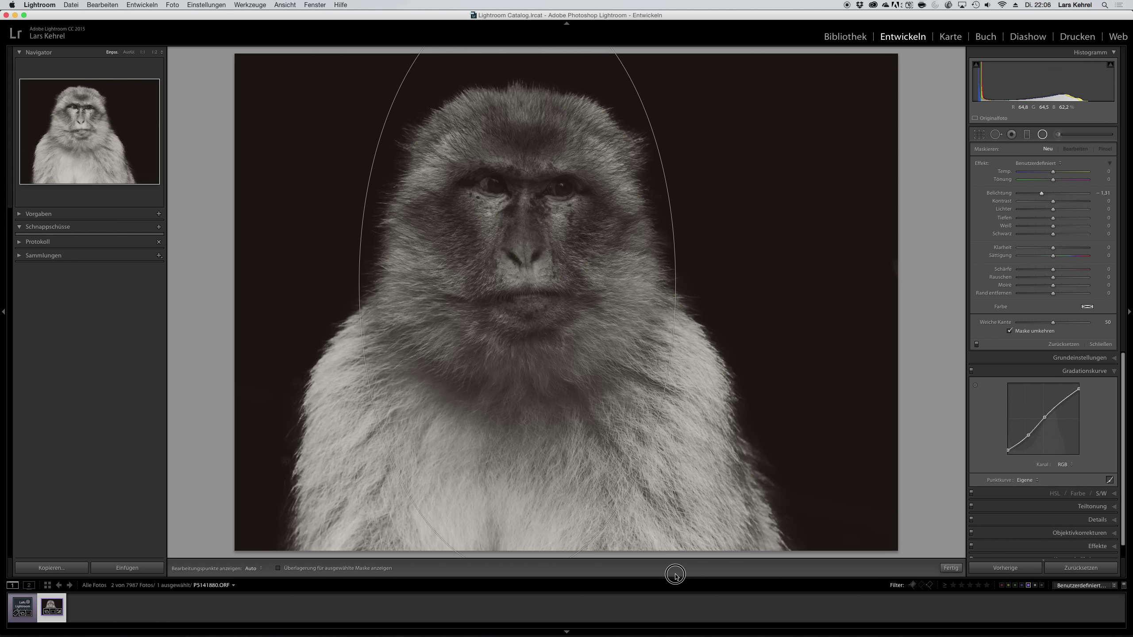
left_click(1010, 331)
left_click_drag(519, 285, 522, 313)
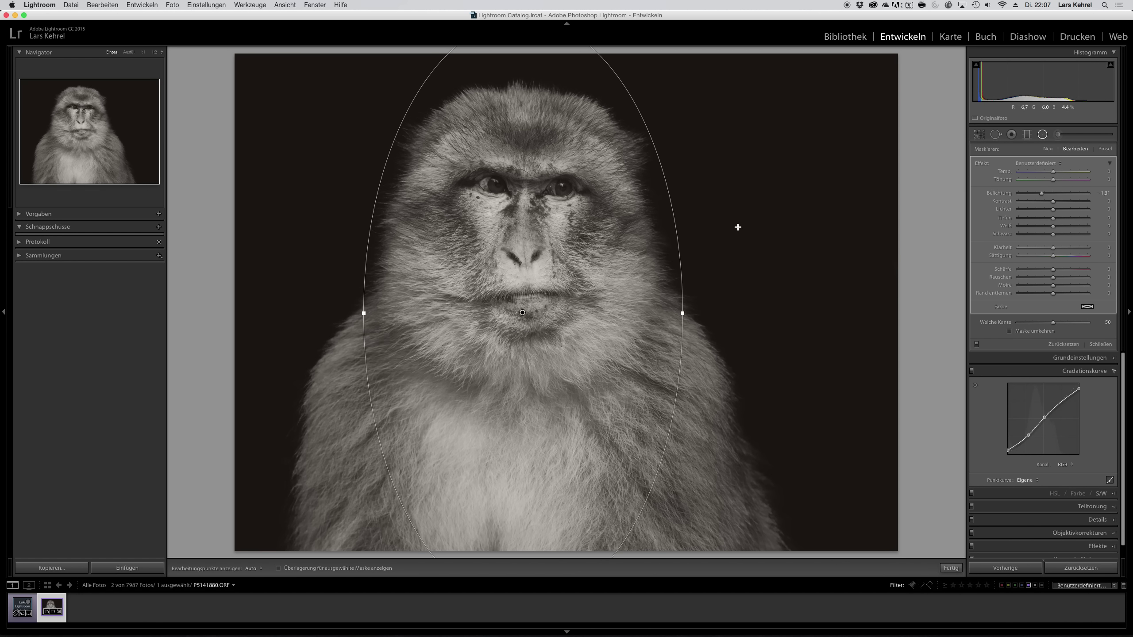
key("o")
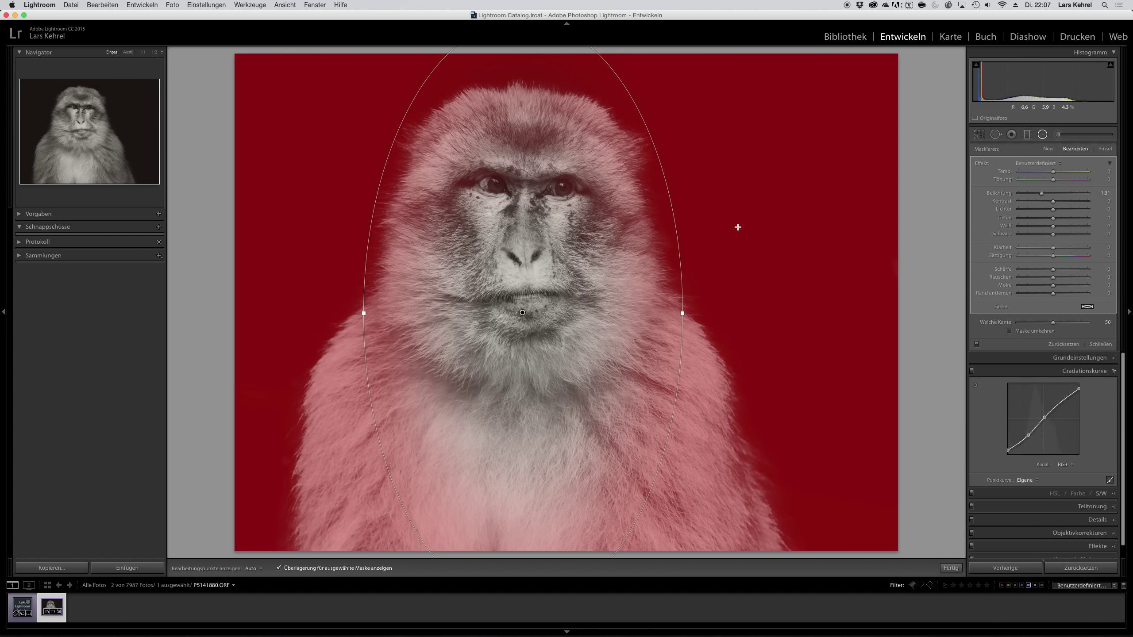
key("o")
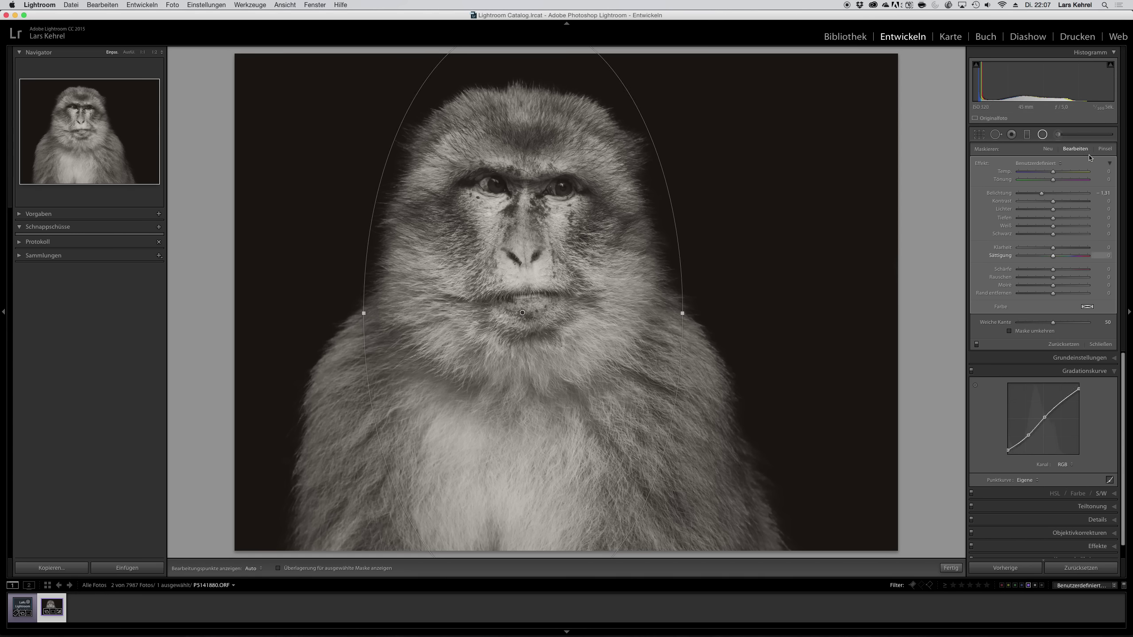
Give the radial filter exposure -1.05 and clarity -9, then start a new filter.
left_click(1035, 194)
left_click_drag(1039, 194, 1043, 193)
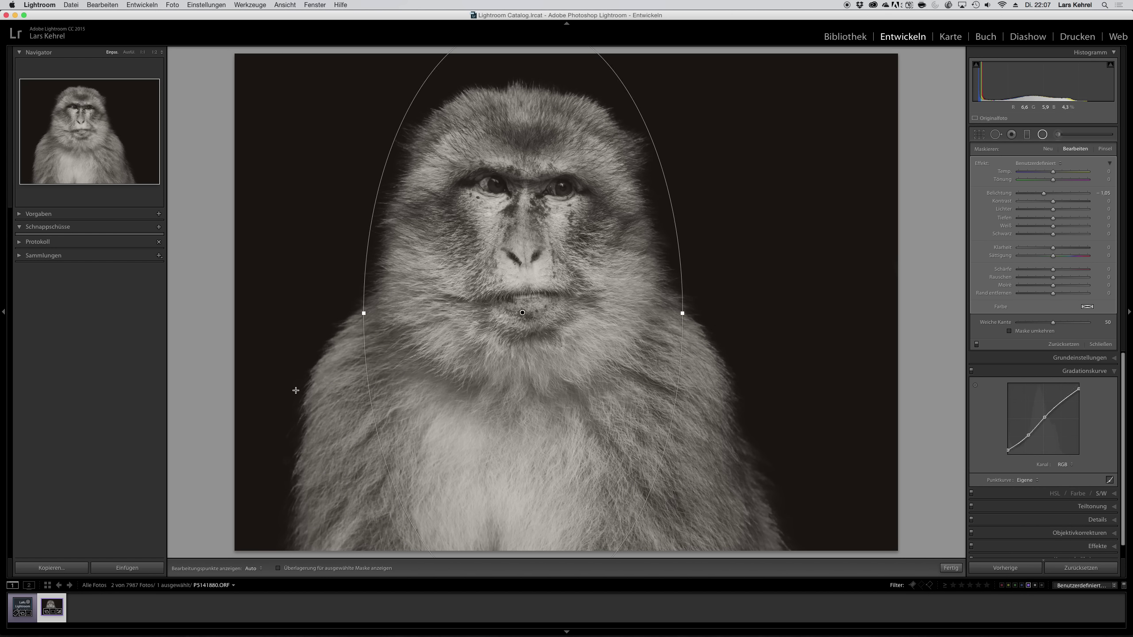
left_click_drag(1053, 247, 1049, 247)
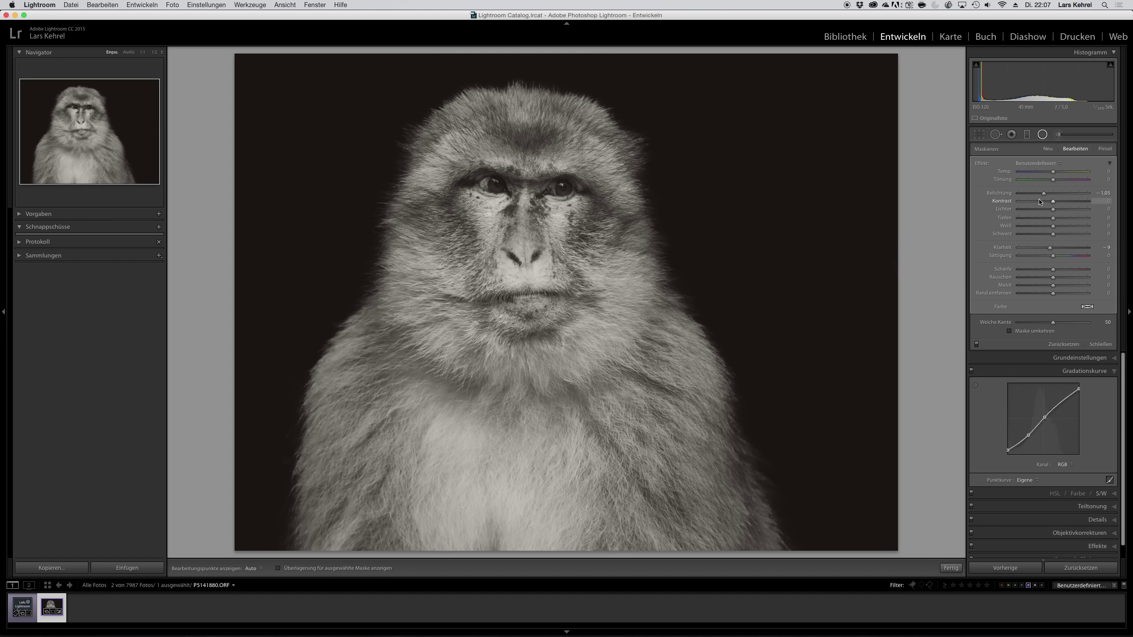
left_click(1050, 149)
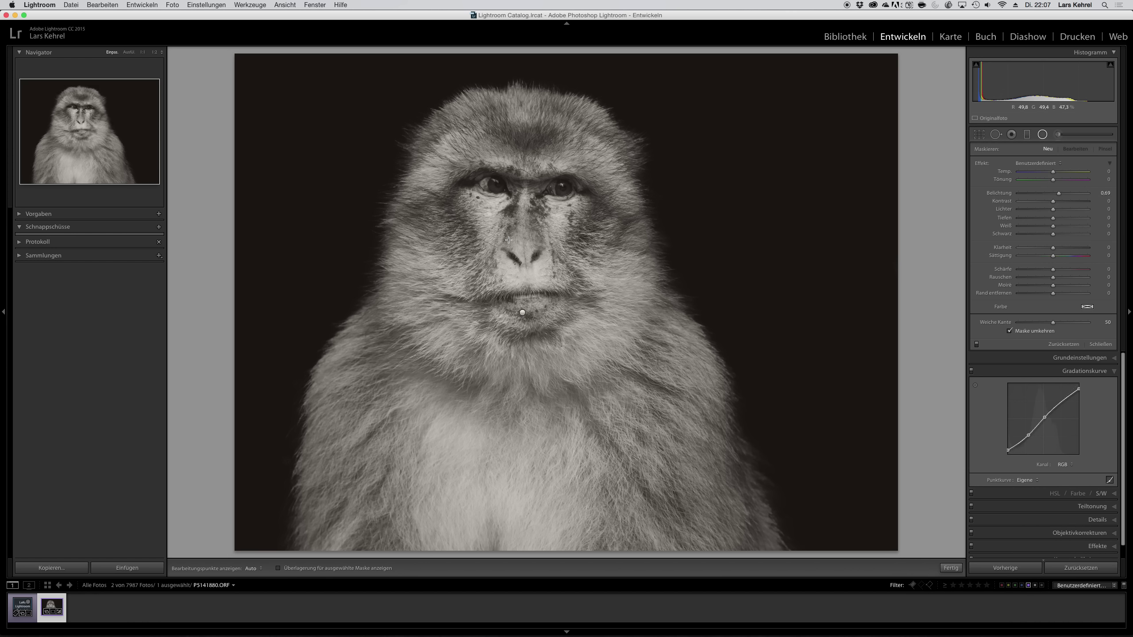
Draw a second radial filter around the face with exposure 0 and highlights 7.
left_click_drag(516, 238, 628, 396)
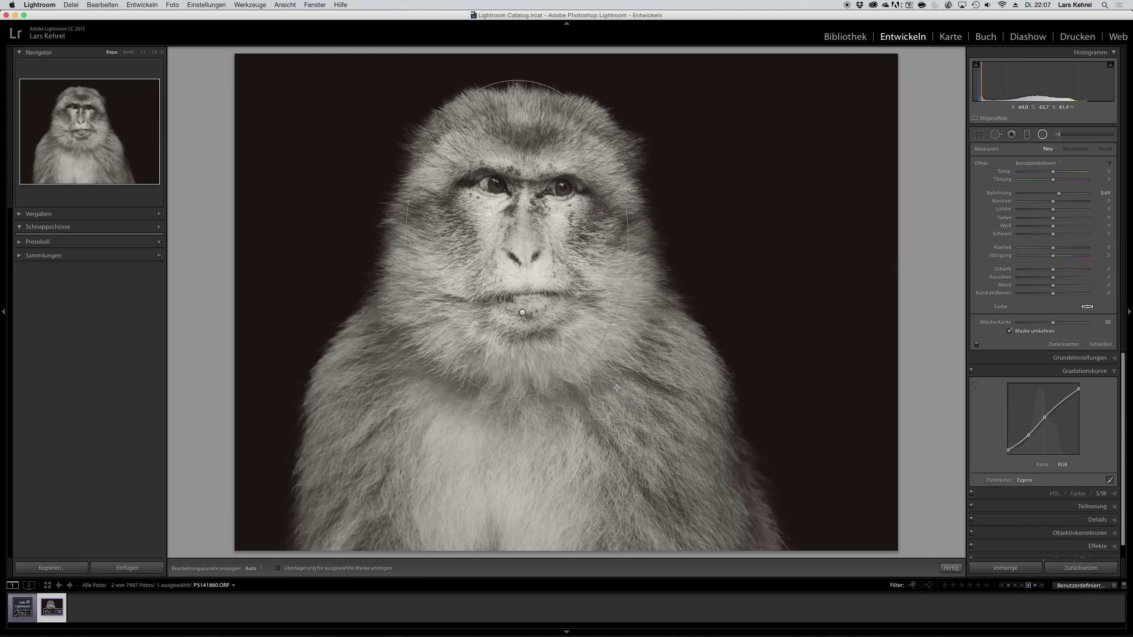
double_click(1006, 191)
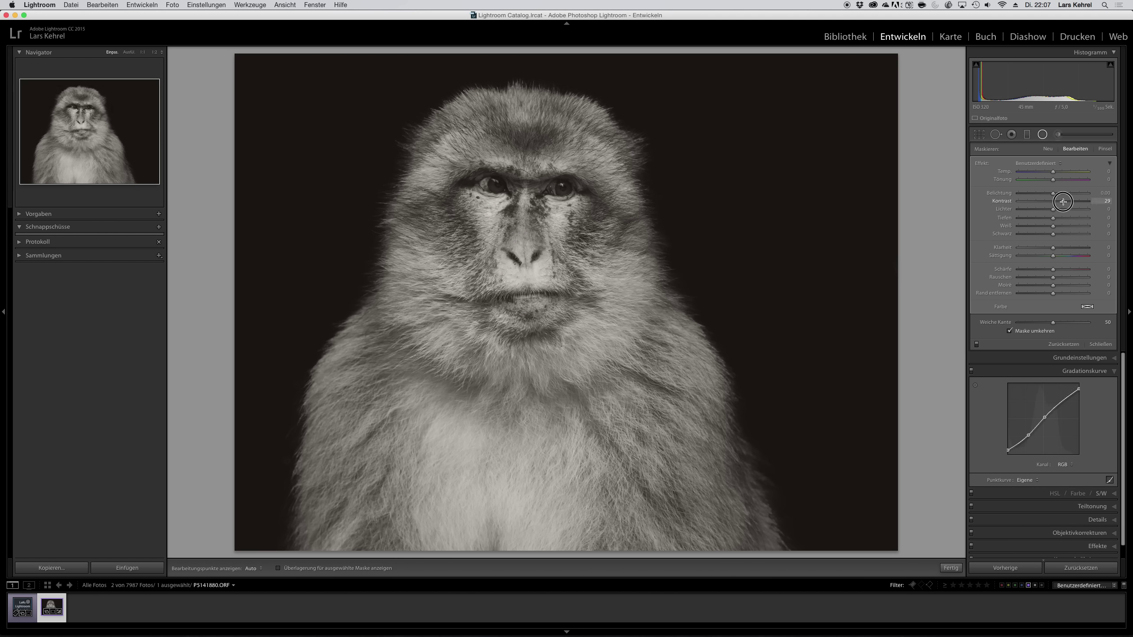
left_click_drag(1061, 209, 1056, 211)
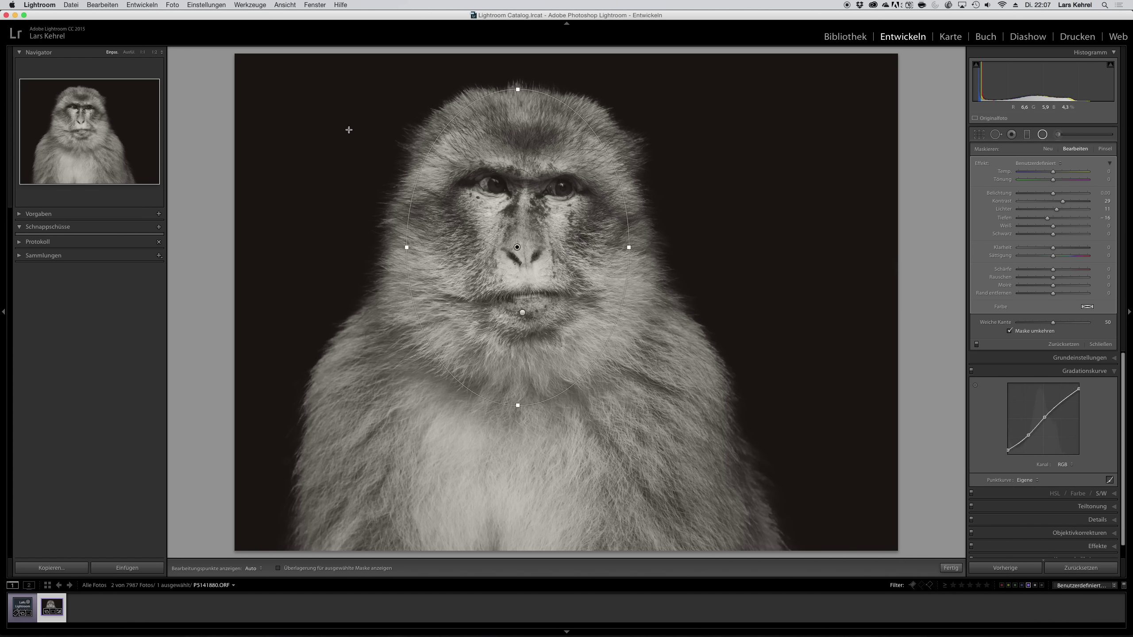
left_click(1042, 135)
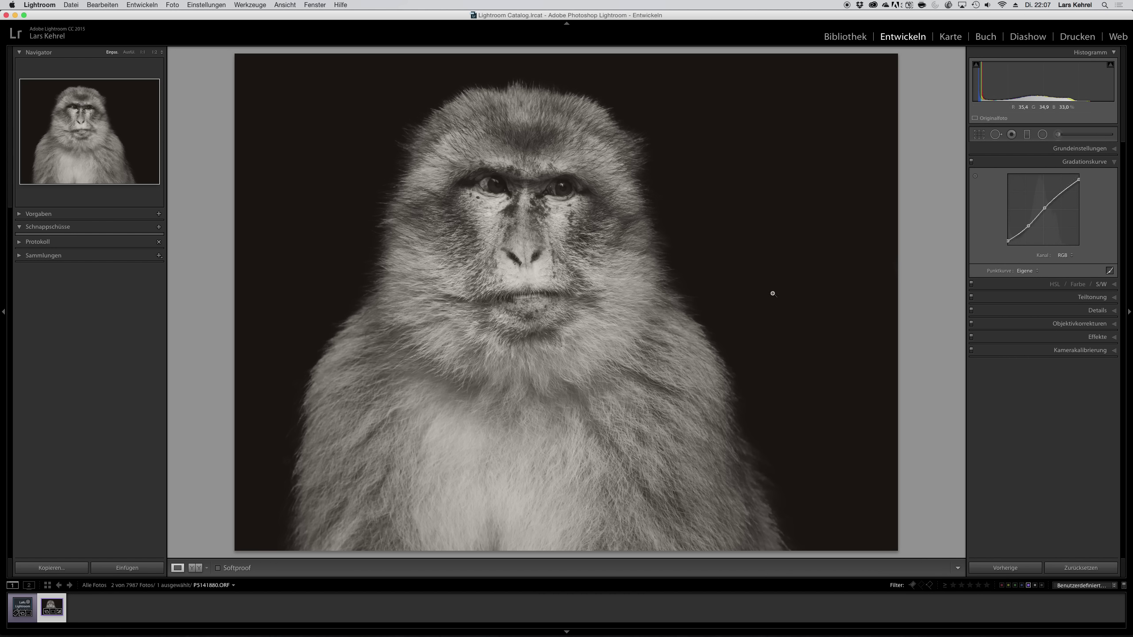
Select the existing -4.00 exposure background brush mask and set brush size 6.5.
left_click(1063, 134)
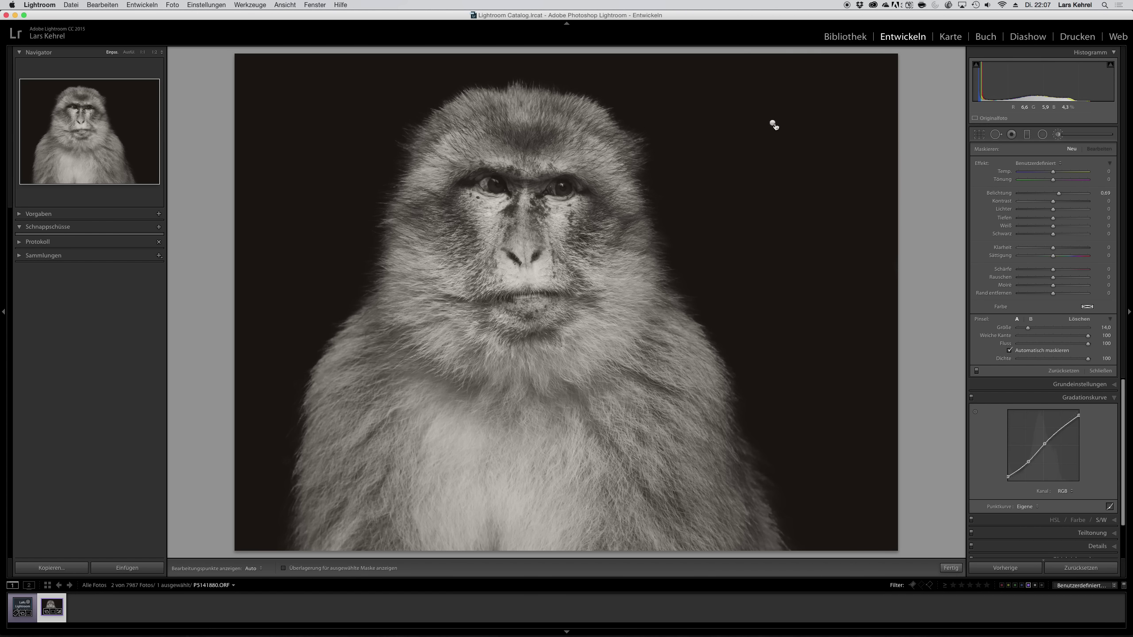
left_click(773, 123)
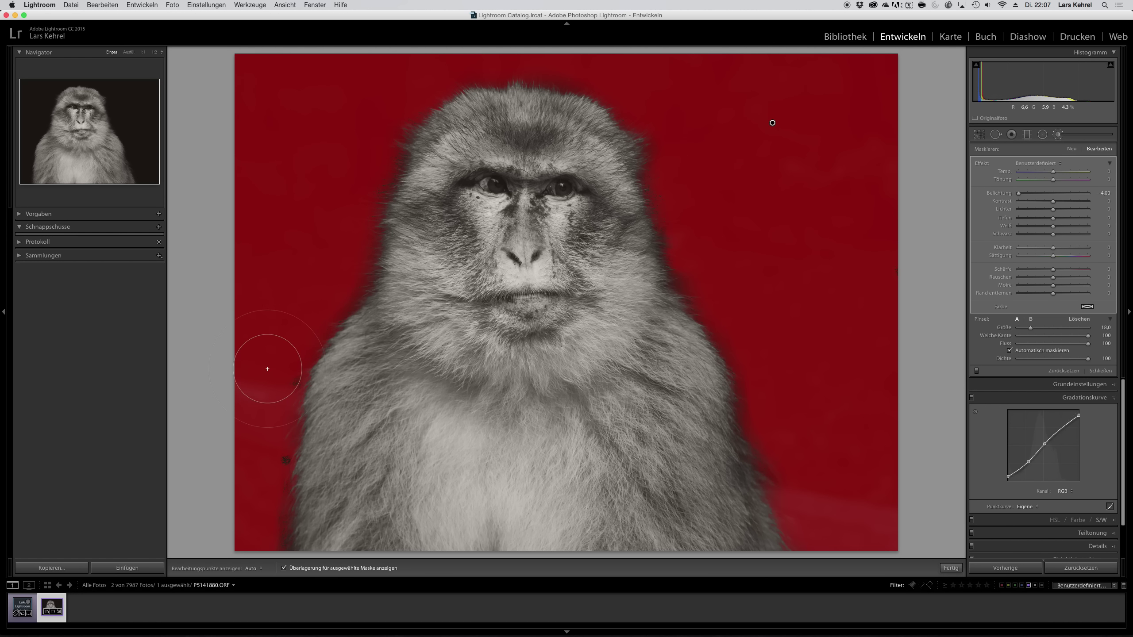
scroll(268, 364, "up", 4)
left_click_drag(1041, 328, 1022, 328)
Paint the missed background spot beside the left fur edge, then close the brush.
key("h")
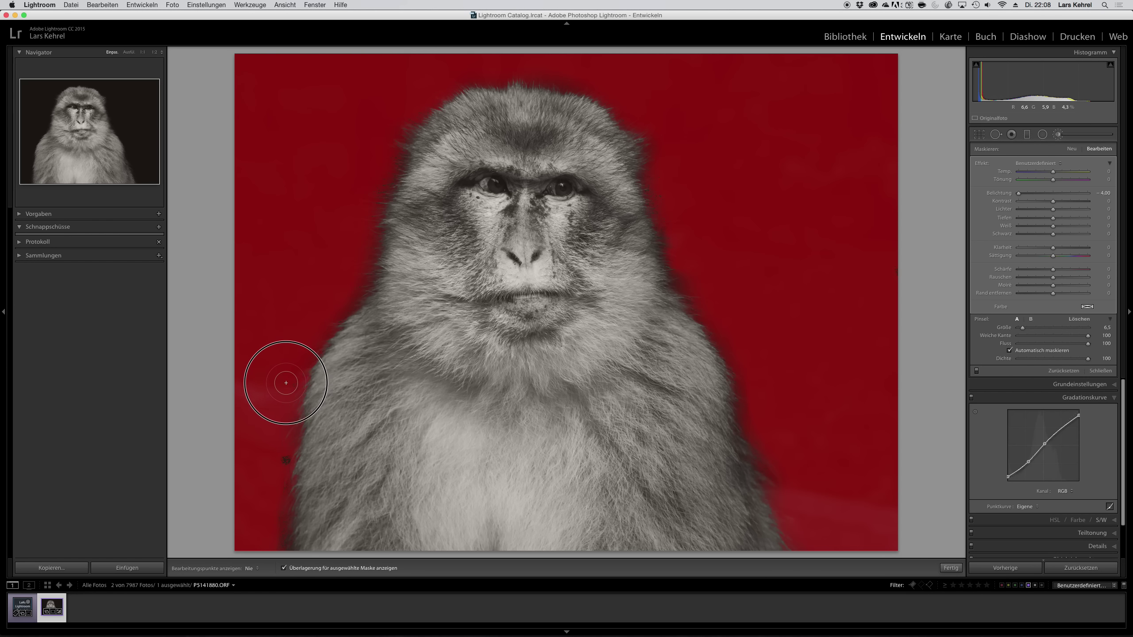
mouse_move(266, 450)
left_mouse_down()
mouse_move(268, 488)
mouse_move(249, 466)
mouse_move(234, 399)
left_mouse_up()
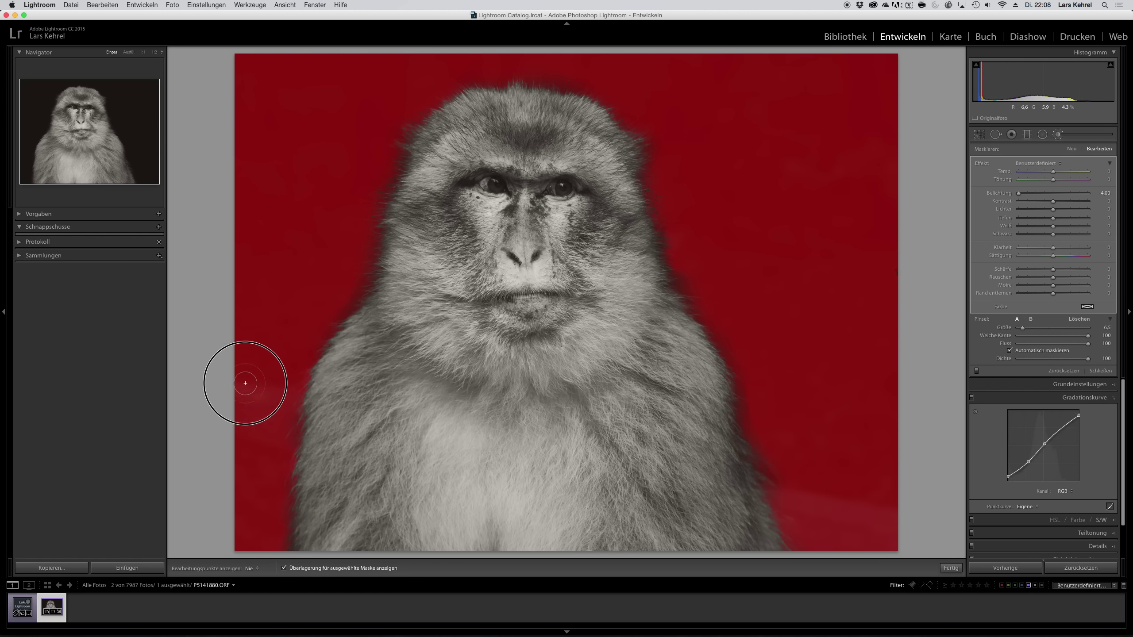
key("h")
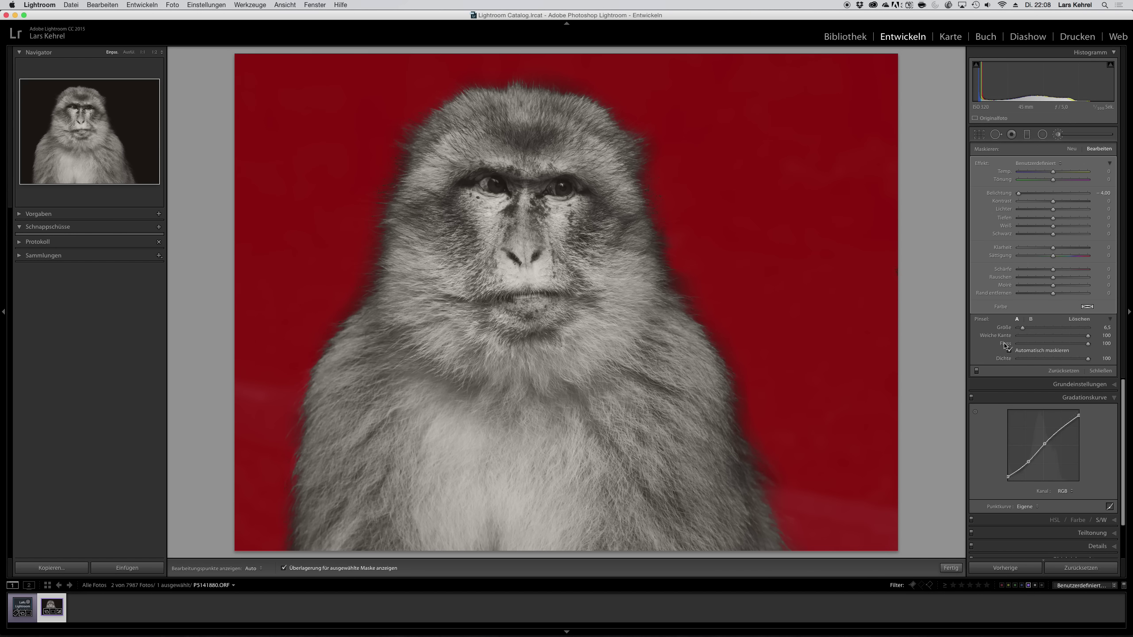
key("h")
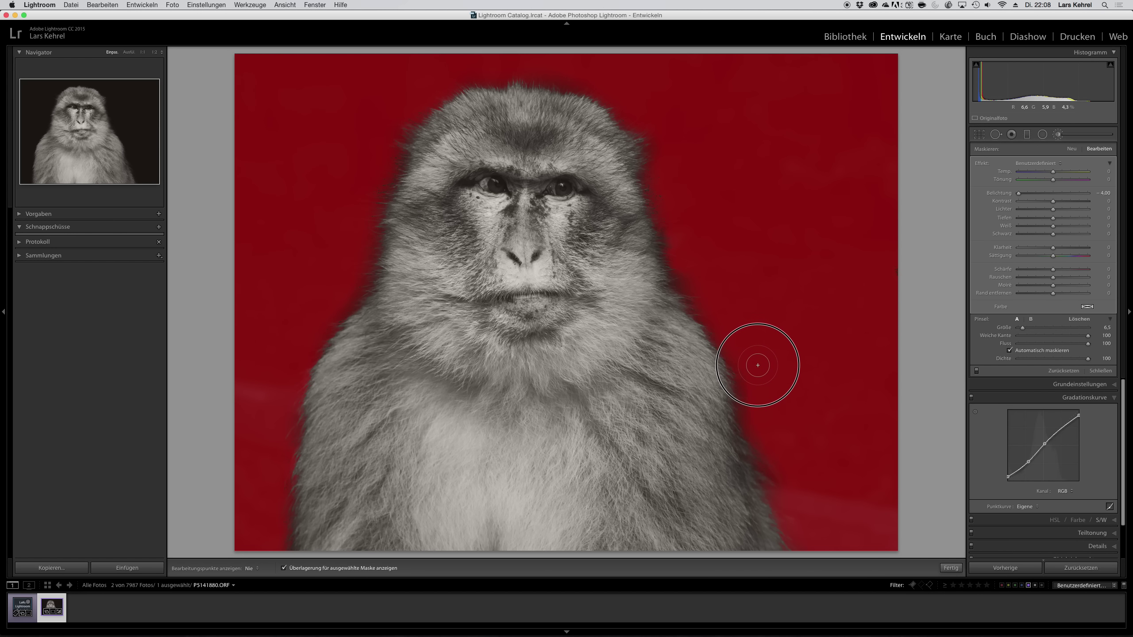
key("h")
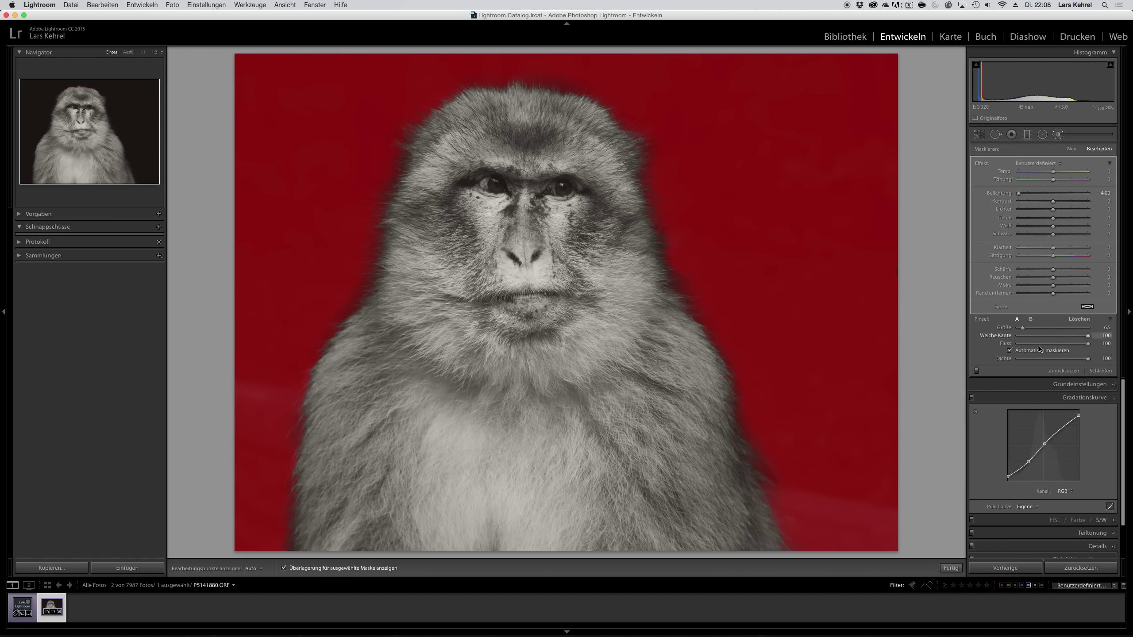
key("h")
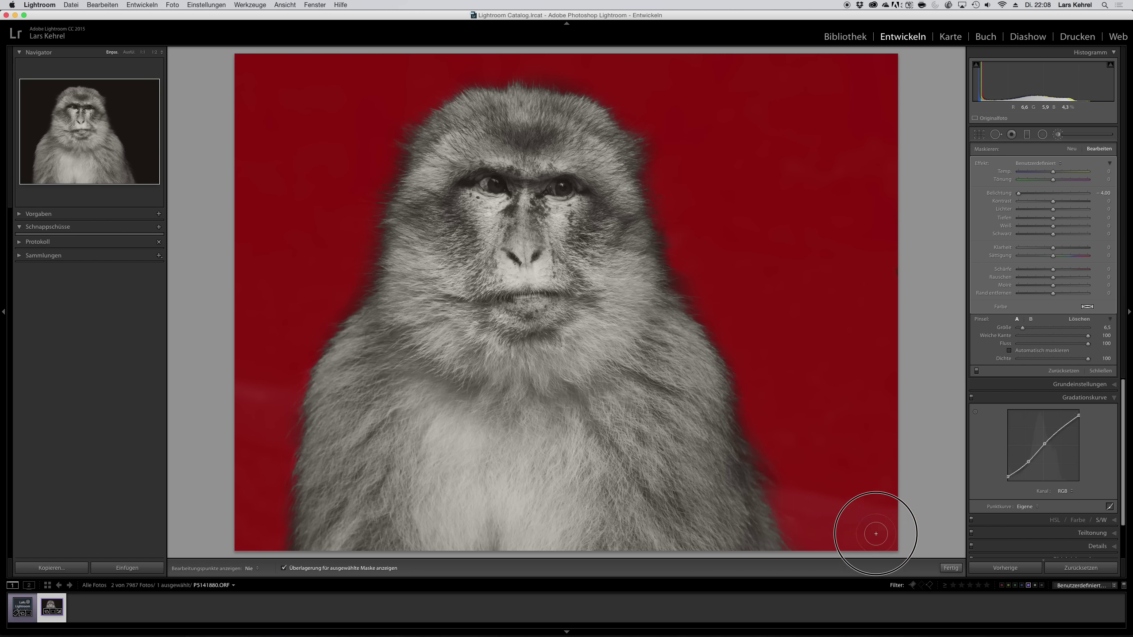
key("h")
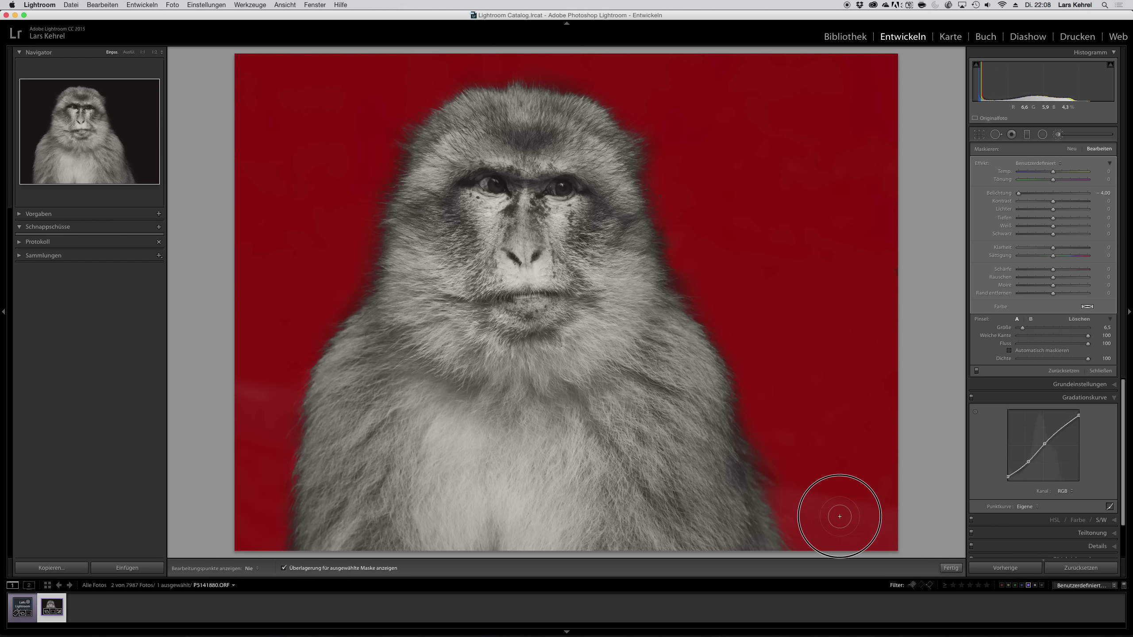
key("h")
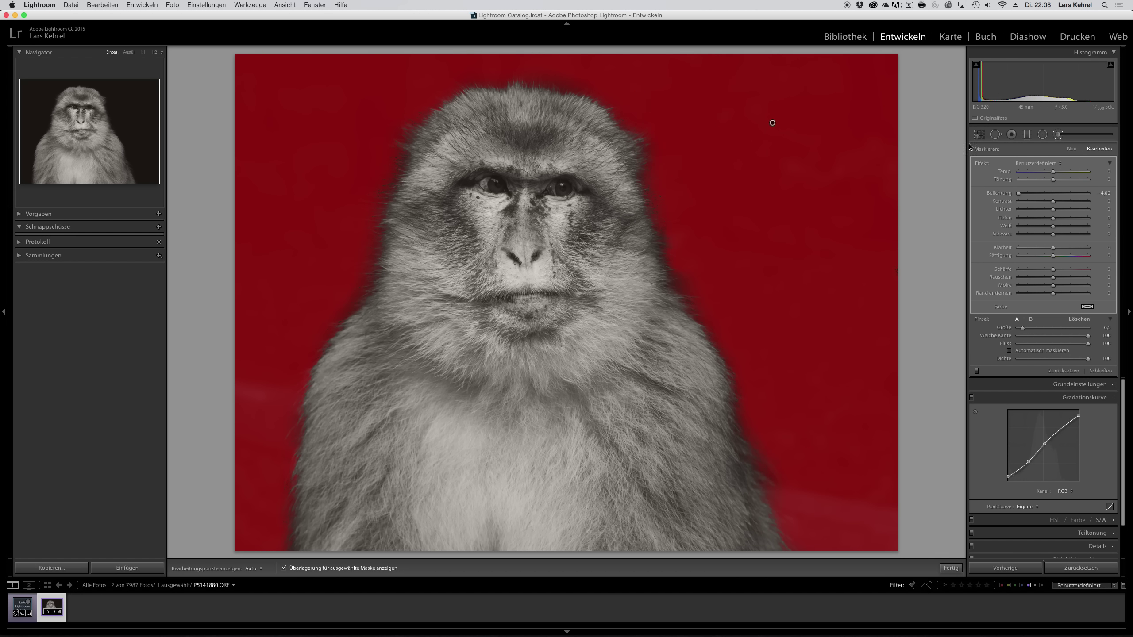
key("h")
key("o")
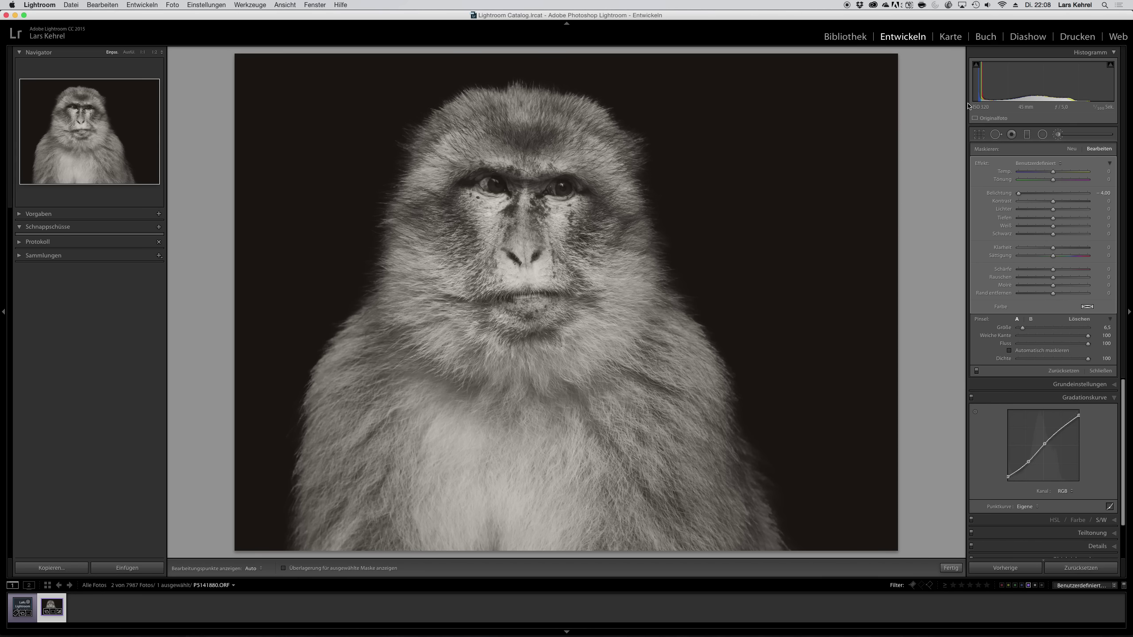
left_click(1058, 135)
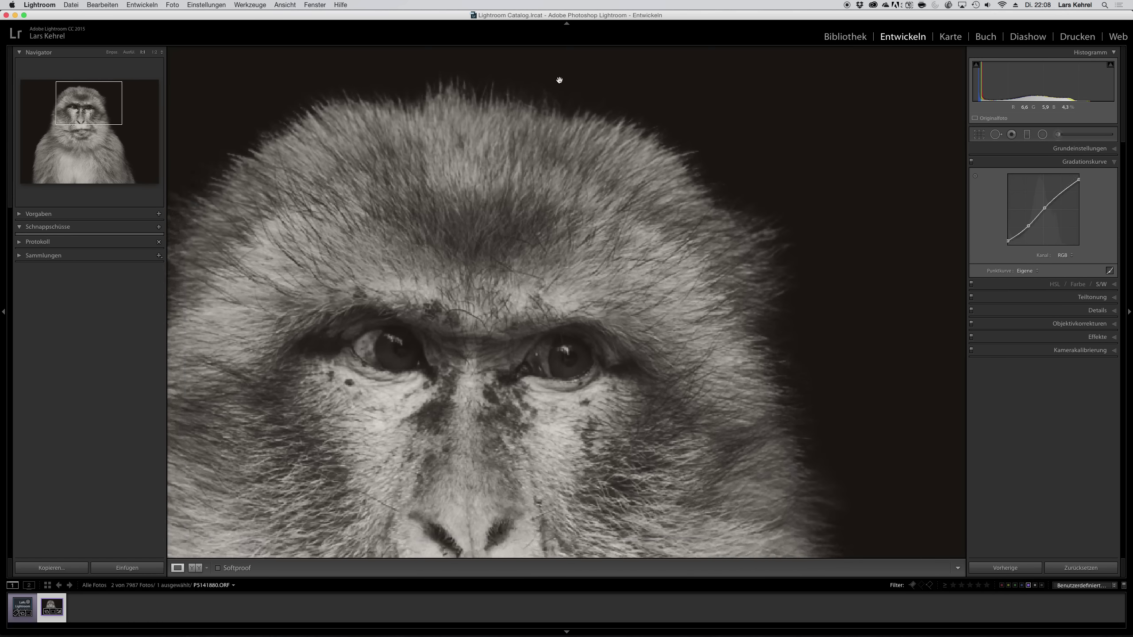
Inspect the face and fur edge at 1:1, fit the photo, and collapse the tone curve.
left_click(560, 82)
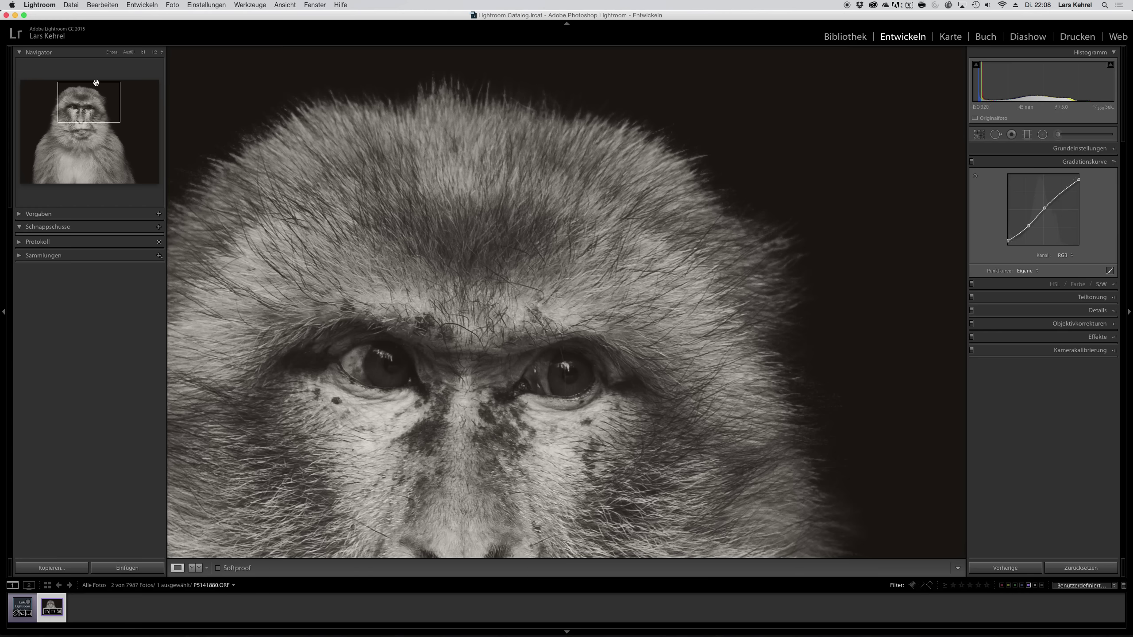
mouse_move(88, 103)
left_mouse_down()
mouse_move(69, 112)
mouse_move(44, 177)
mouse_move(120, 175)
left_mouse_up()
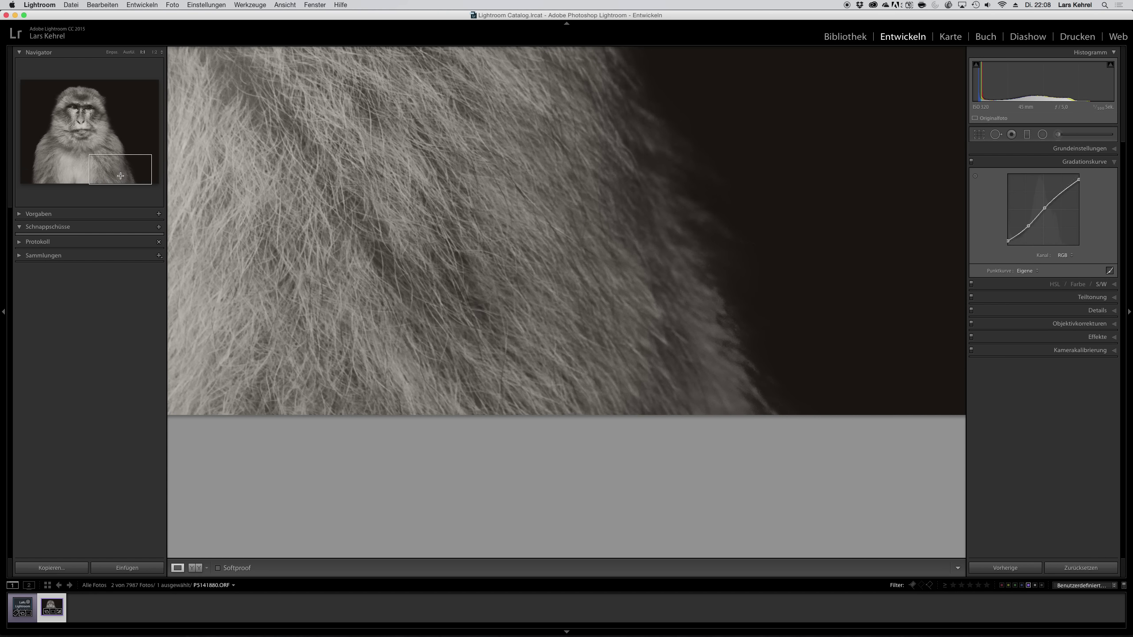
left_click_drag(120, 176, 123, 132)
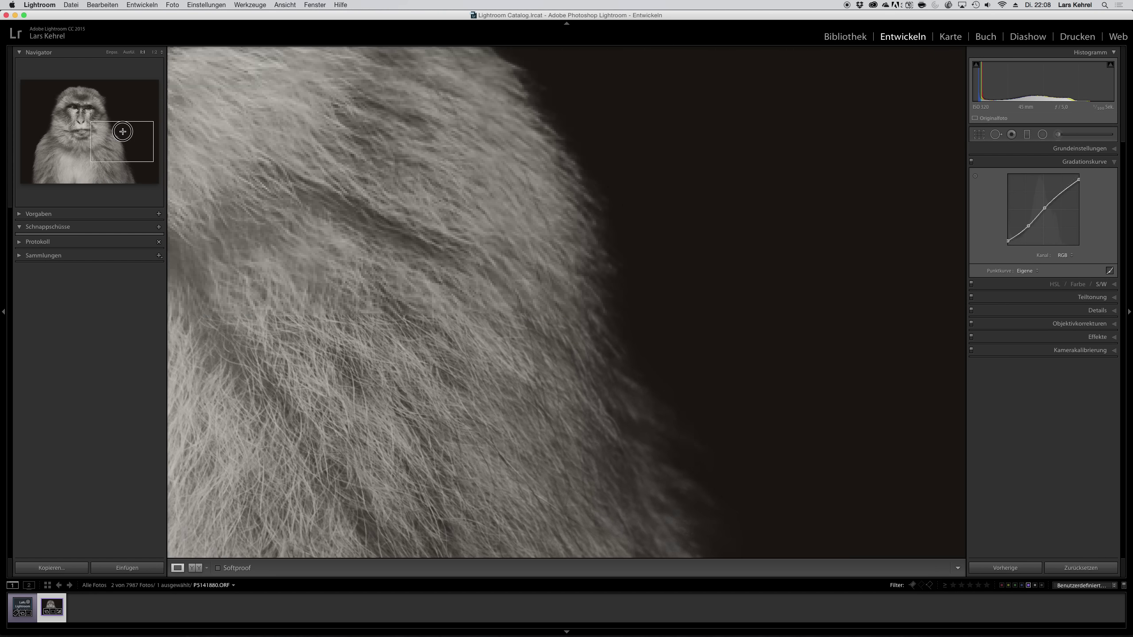
left_click_drag(116, 78, 114, 56)
left_click(112, 53)
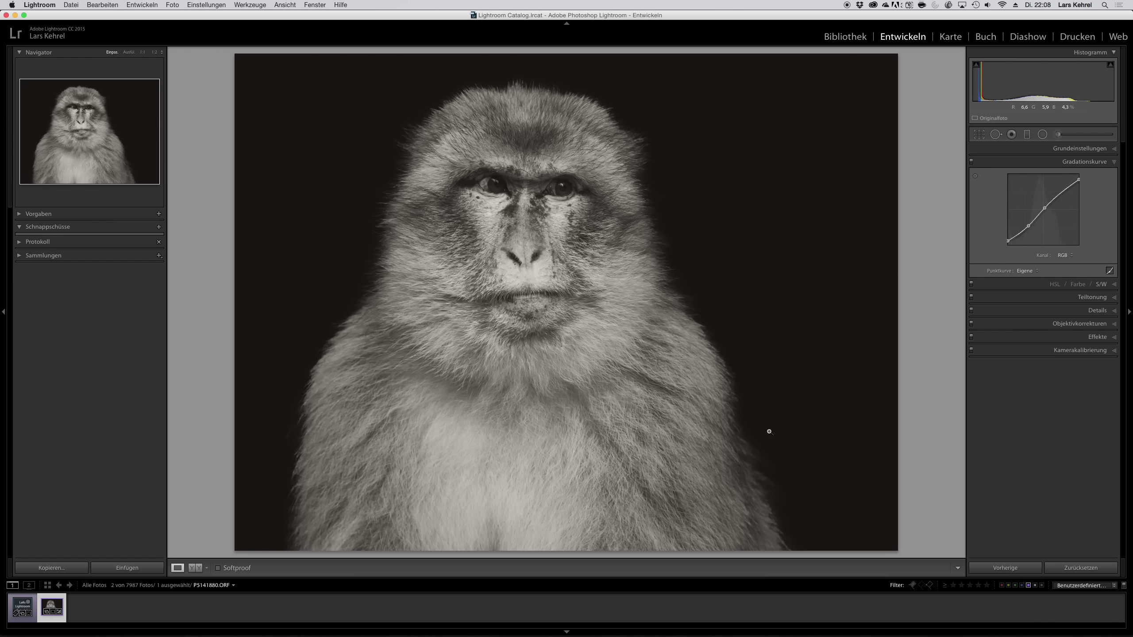
left_click(1114, 162)
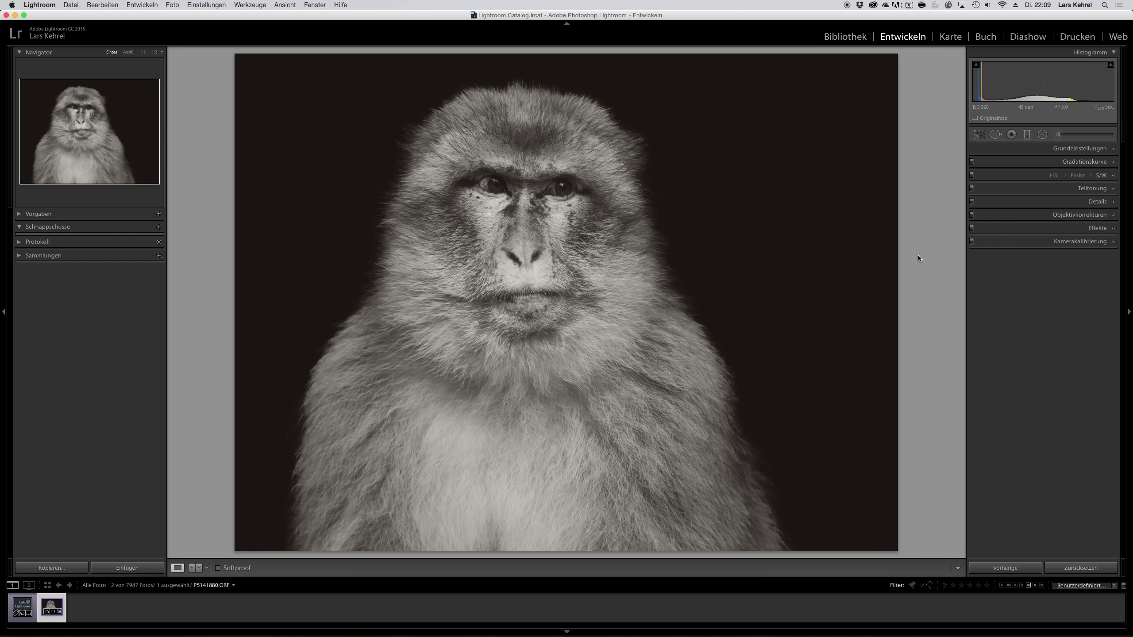
Sharpen with amount 71 and raised masking, previewing detail on an eye.
left_click(1092, 202)
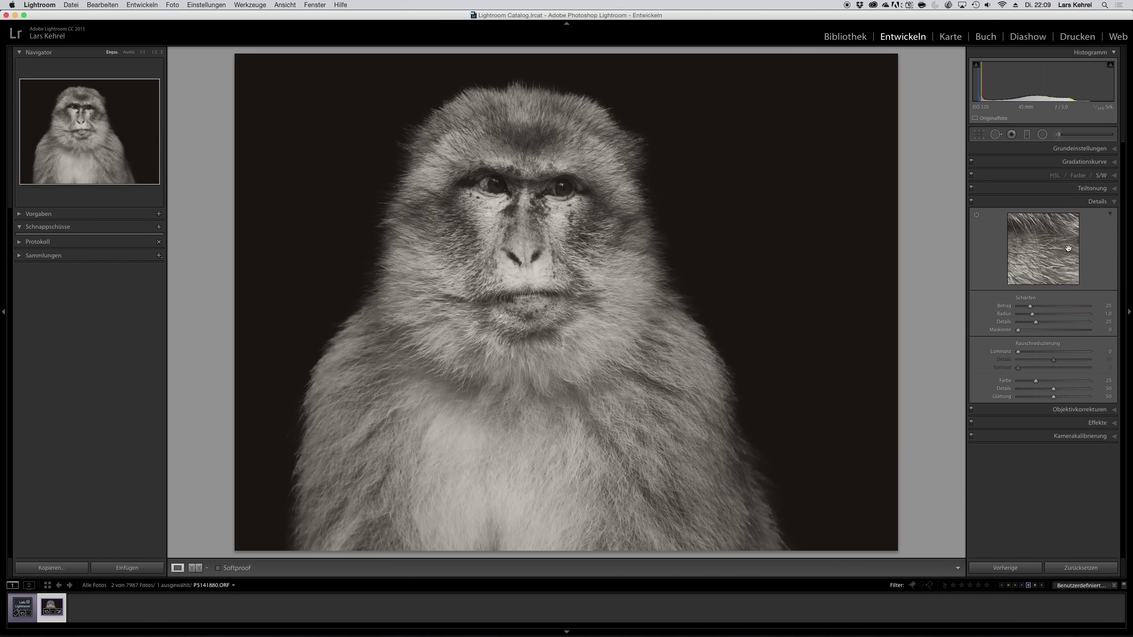
left_click_drag(1052, 279, 1061, 222)
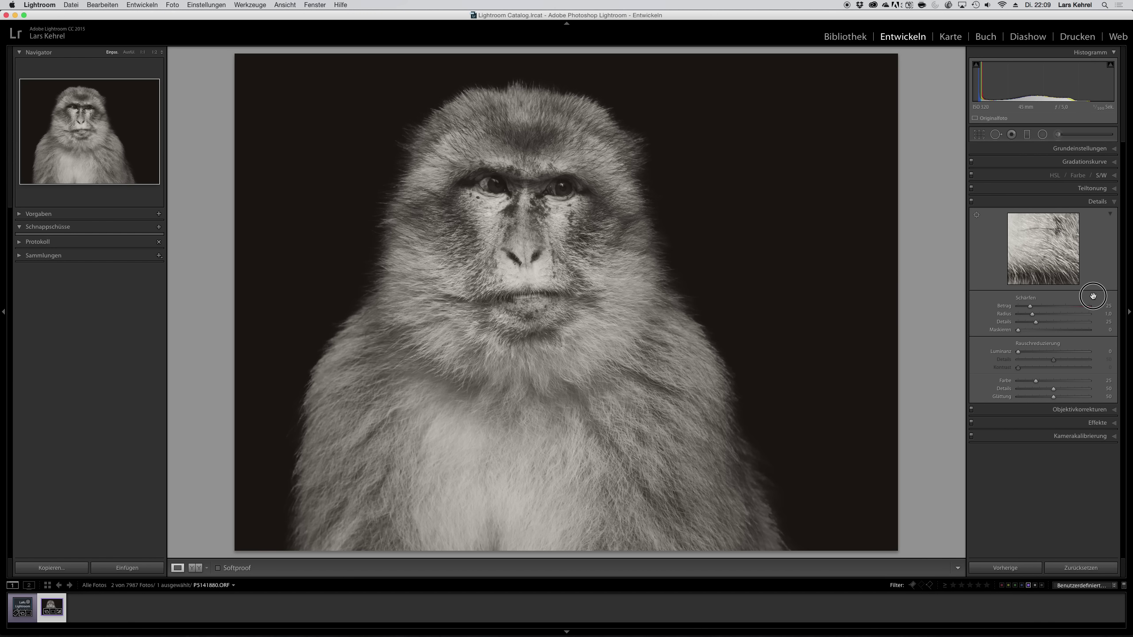
left_click(1060, 223)
left_click(1057, 260)
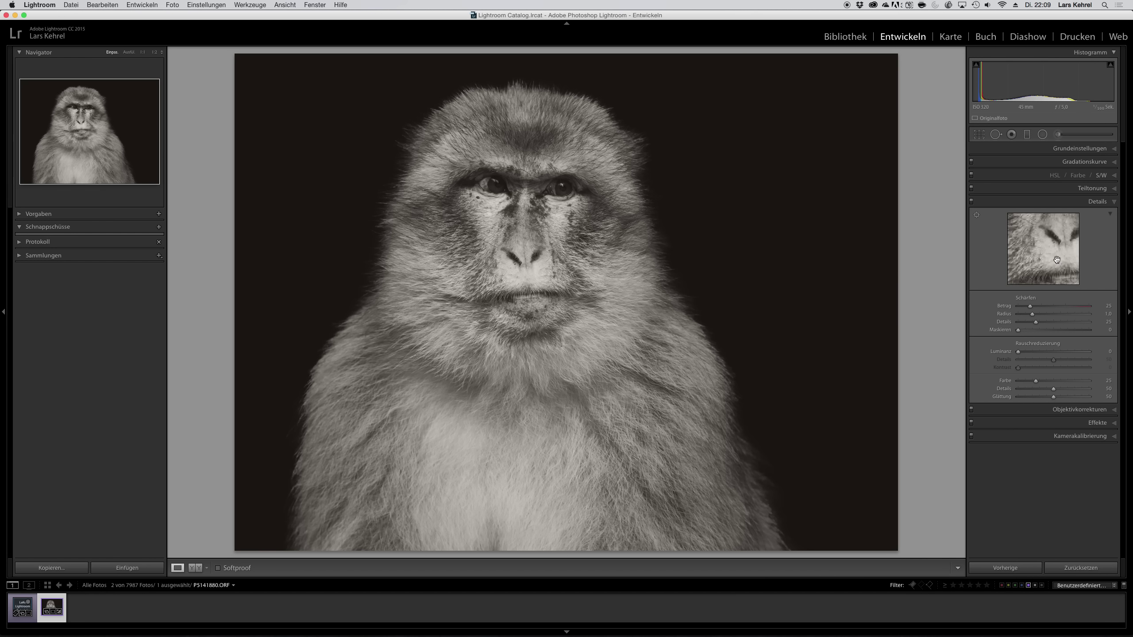
left_click(1042, 230)
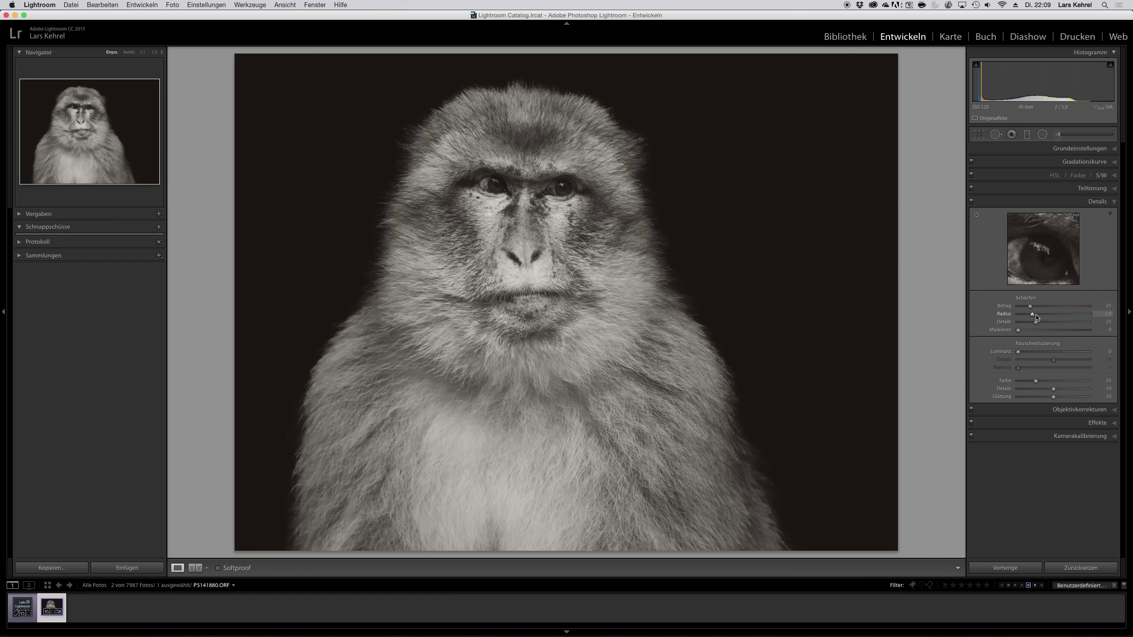
left_click(1050, 307)
left_click_drag(1049, 306, 1051, 307)
left_click_drag(1036, 330, 1053, 333)
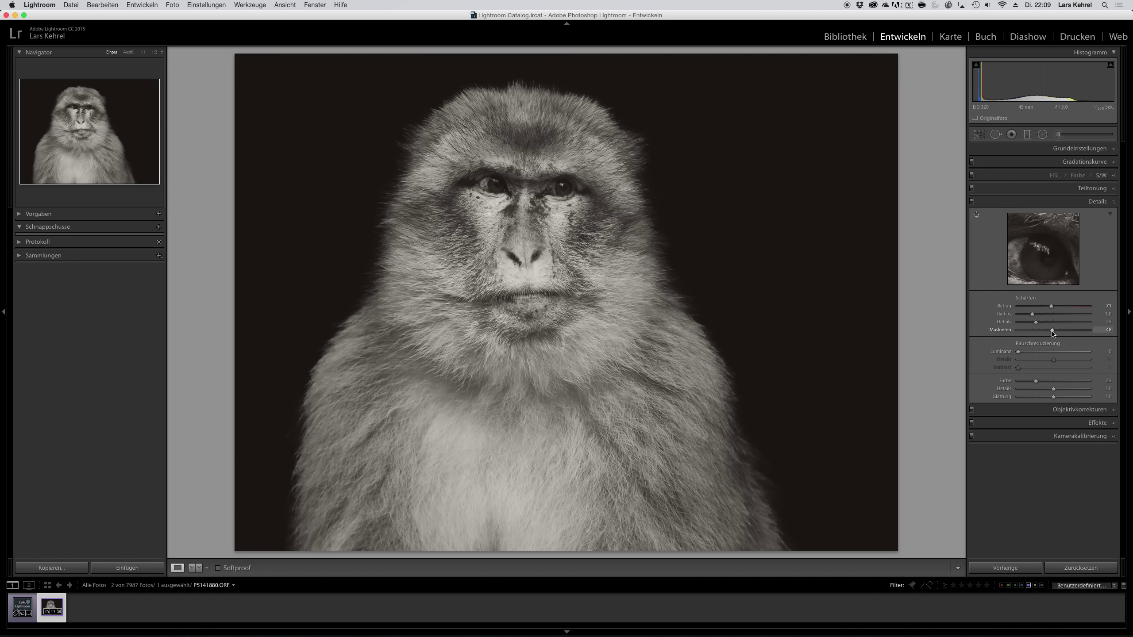
Set luminance noise reduction to 20.
left_click(1027, 352)
left_click_drag(1026, 352, 1026, 352)
left_click(1032, 352)
Reset luminance noise reduction to 0 and add film grain at amount 14.
double_click(1032, 353)
left_click(1090, 201)
left_click(1095, 228)
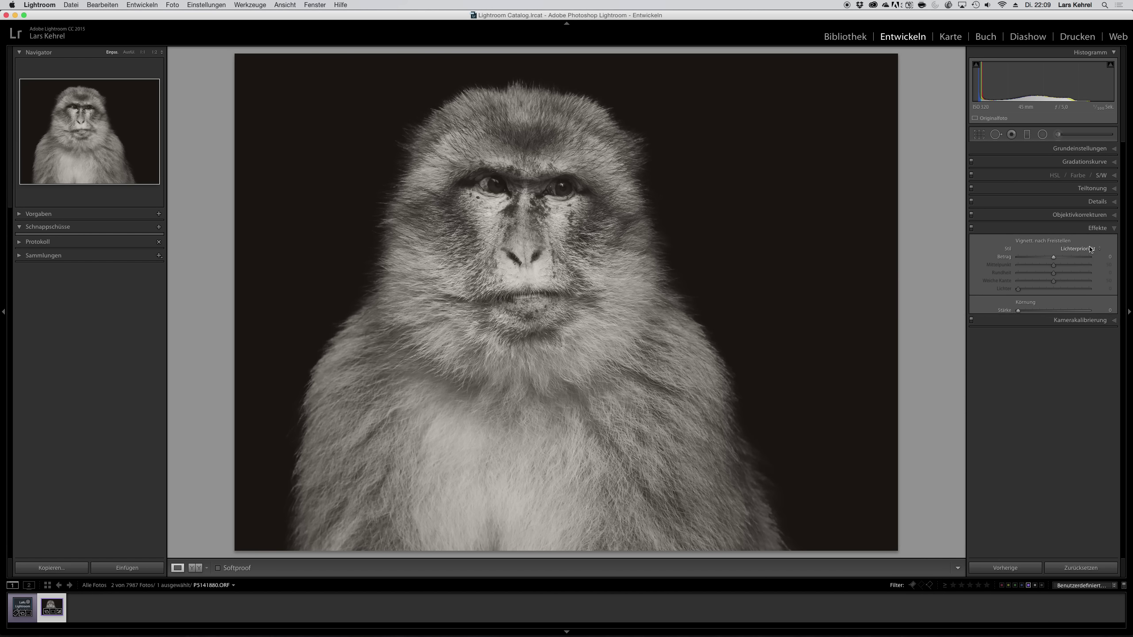
left_click(1027, 311)
left_click_drag(1027, 311, 1031, 310)
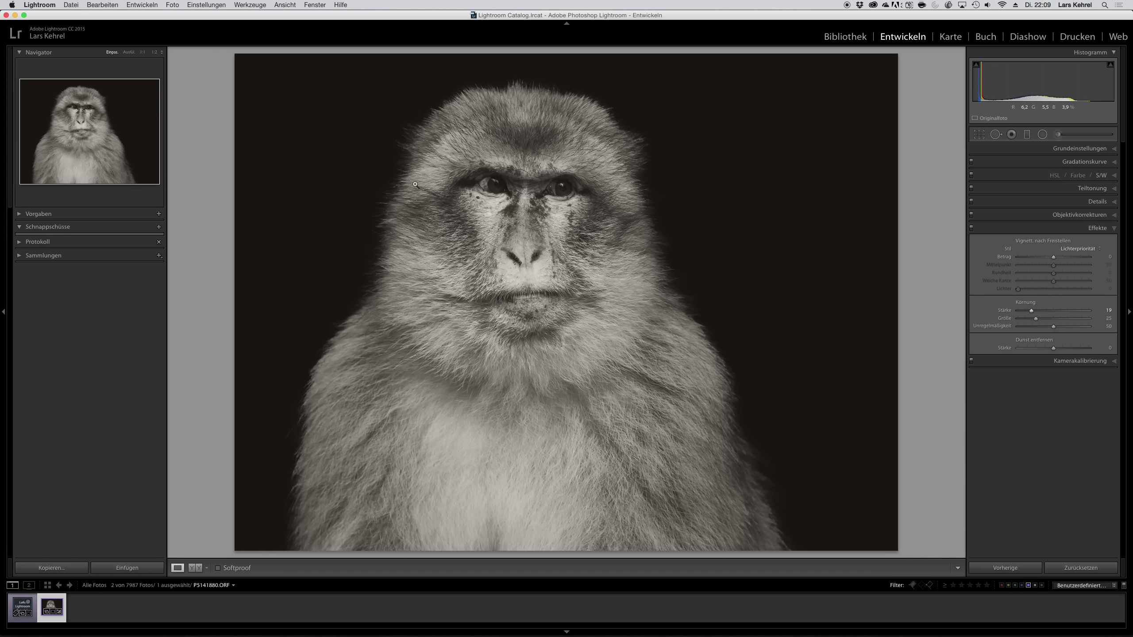
left_click(365, 288)
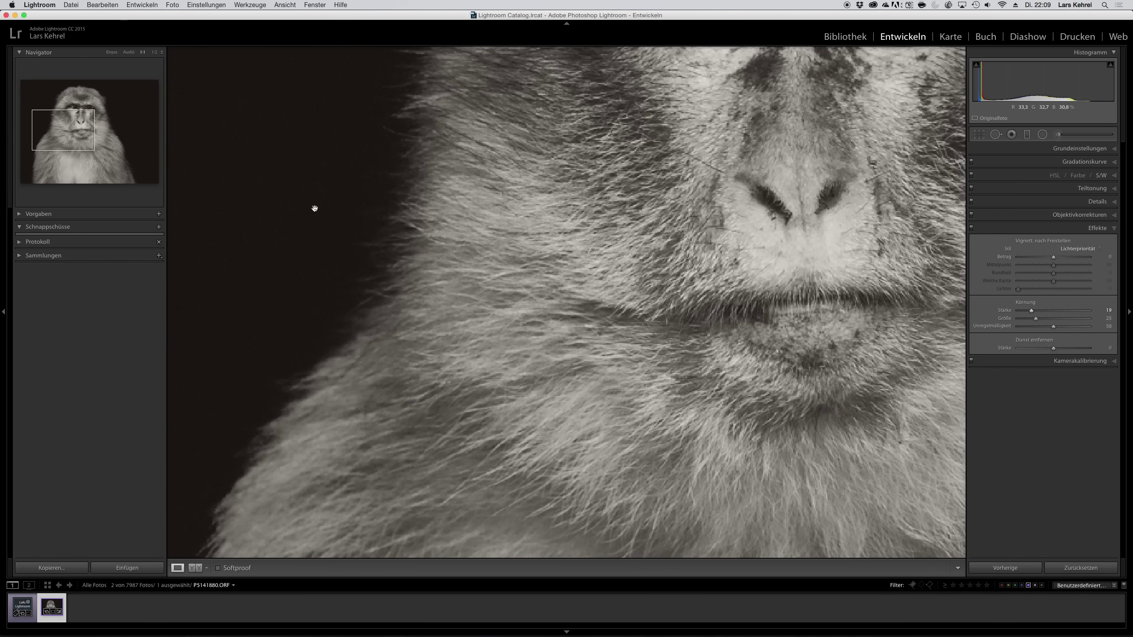
left_click(488, 186)
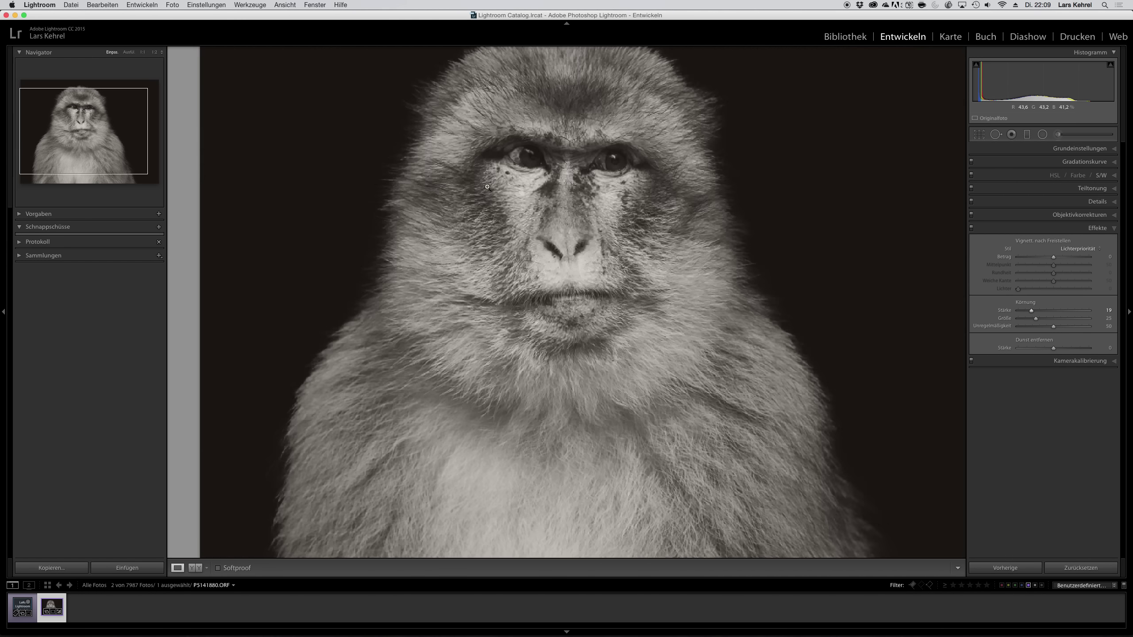
left_click_drag(1031, 310, 1028, 311)
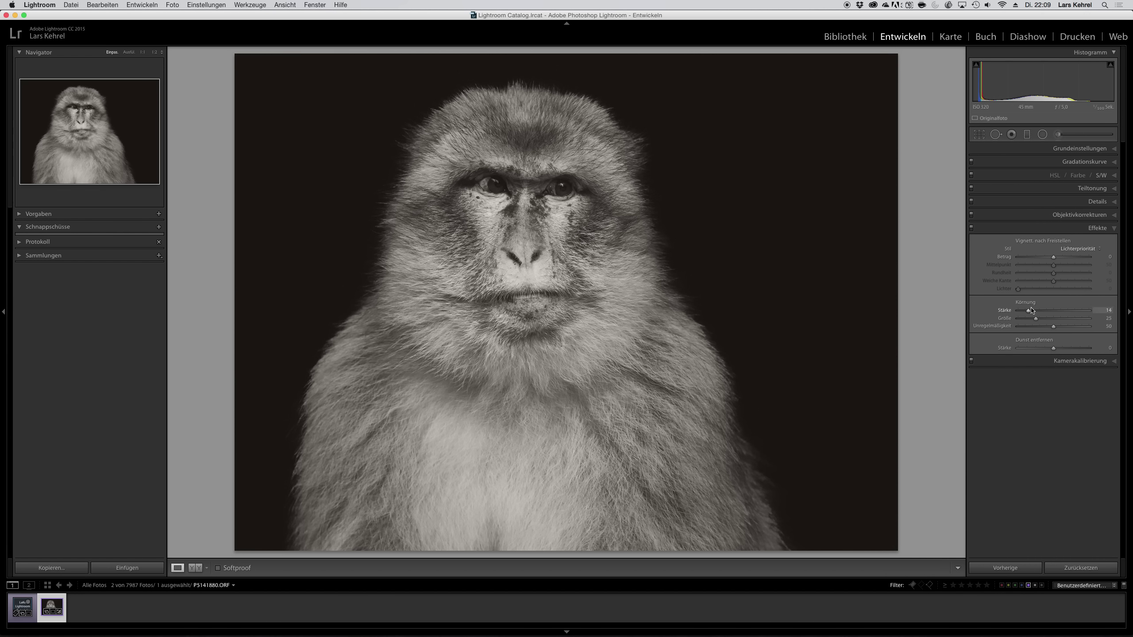
left_click(1097, 228)
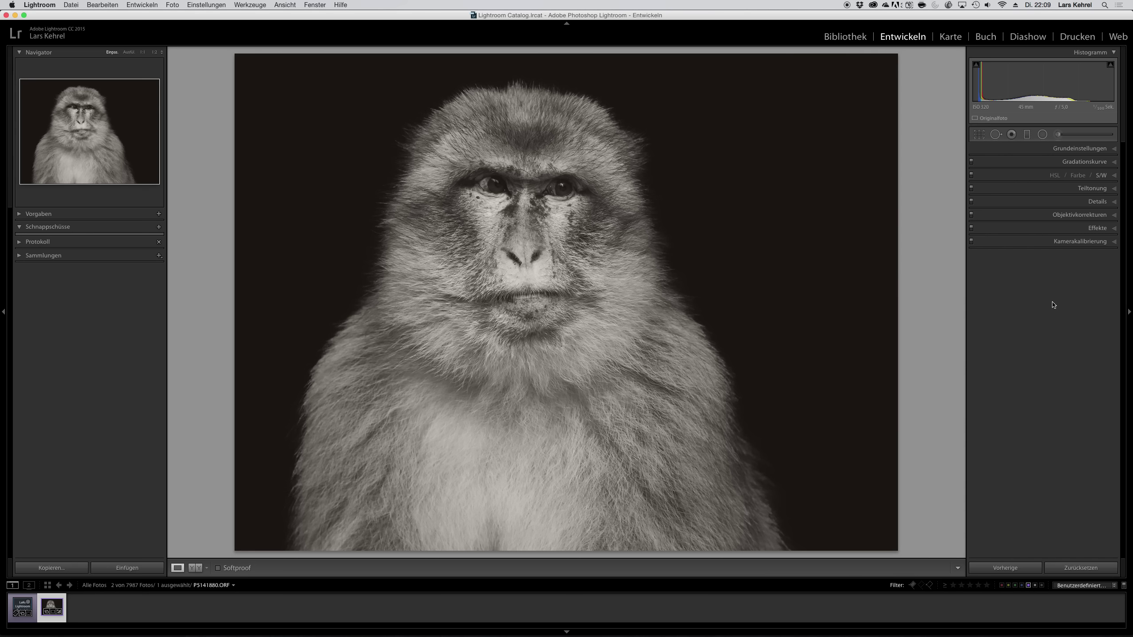
Set up an adjustment brush with feather 40 and size 1.7.
left_click(620, 203)
left_click(1057, 134)
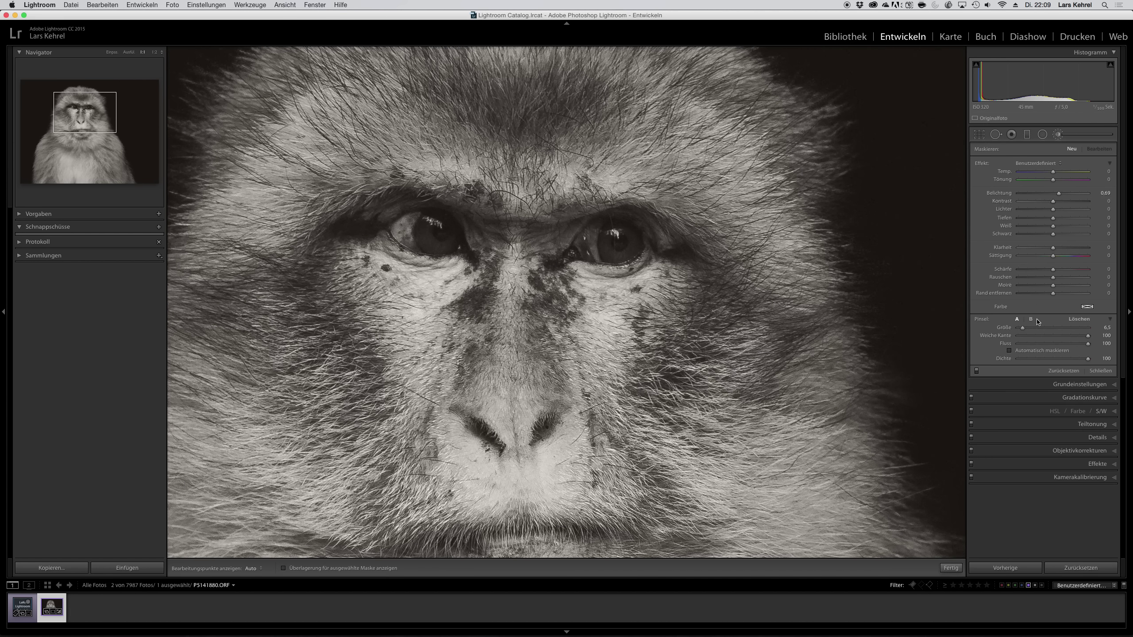
left_click(1044, 335)
left_click_drag(1023, 327, 1019, 328)
key("h")
Paint +0.69 exposure brightening over both irises, then fit the photo.
mouse_move(609, 242)
left_mouse_down()
mouse_move(625, 232)
mouse_move(607, 263)
left_mouse_up()
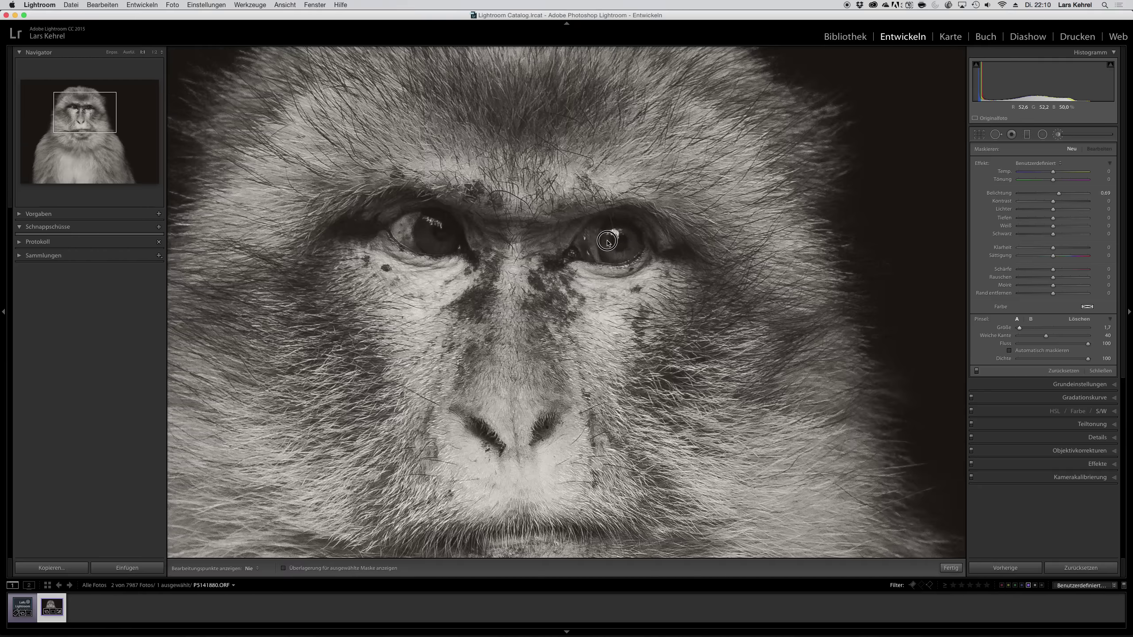
key("h")
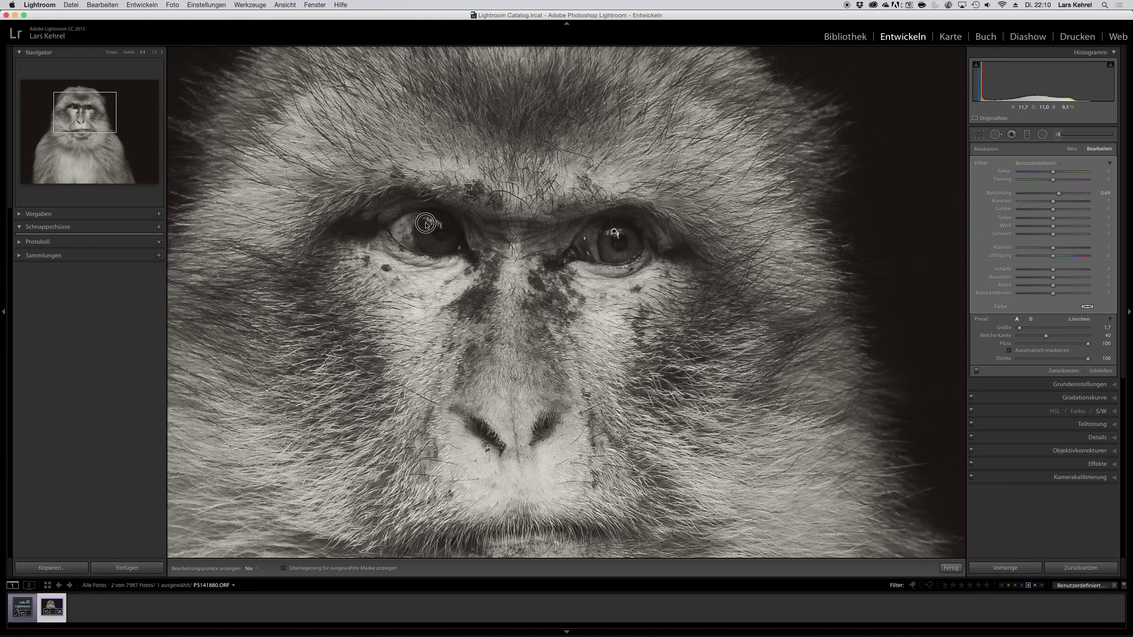
key("h")
mouse_move(439, 242)
left_mouse_down()
mouse_move(424, 245)
mouse_move(430, 228)
left_mouse_up()
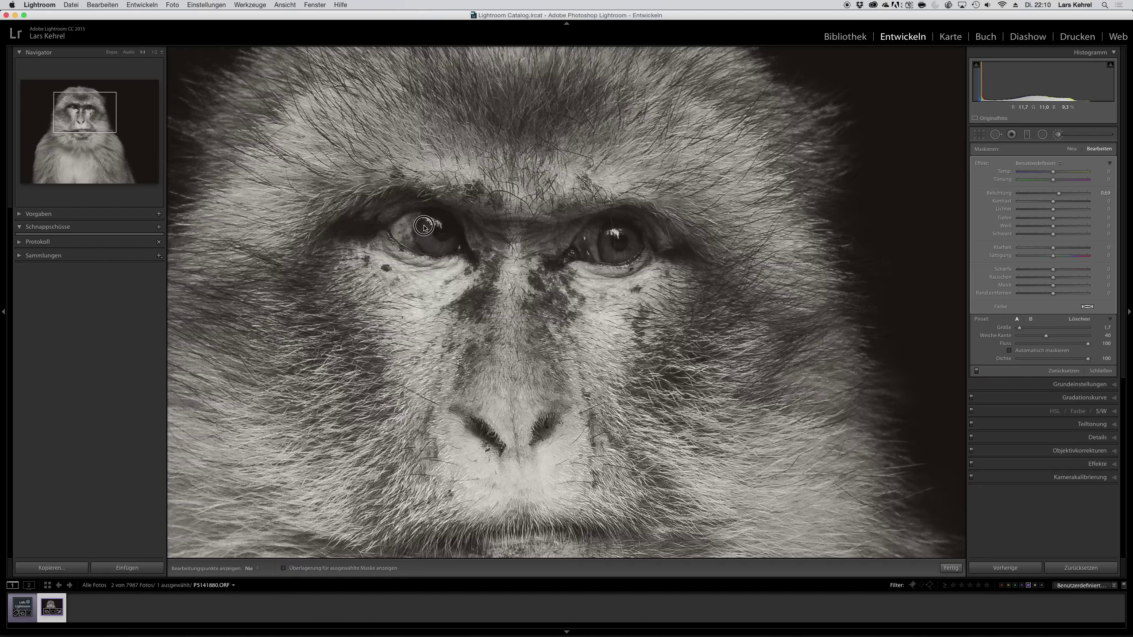
key("h")
left_click(115, 52)
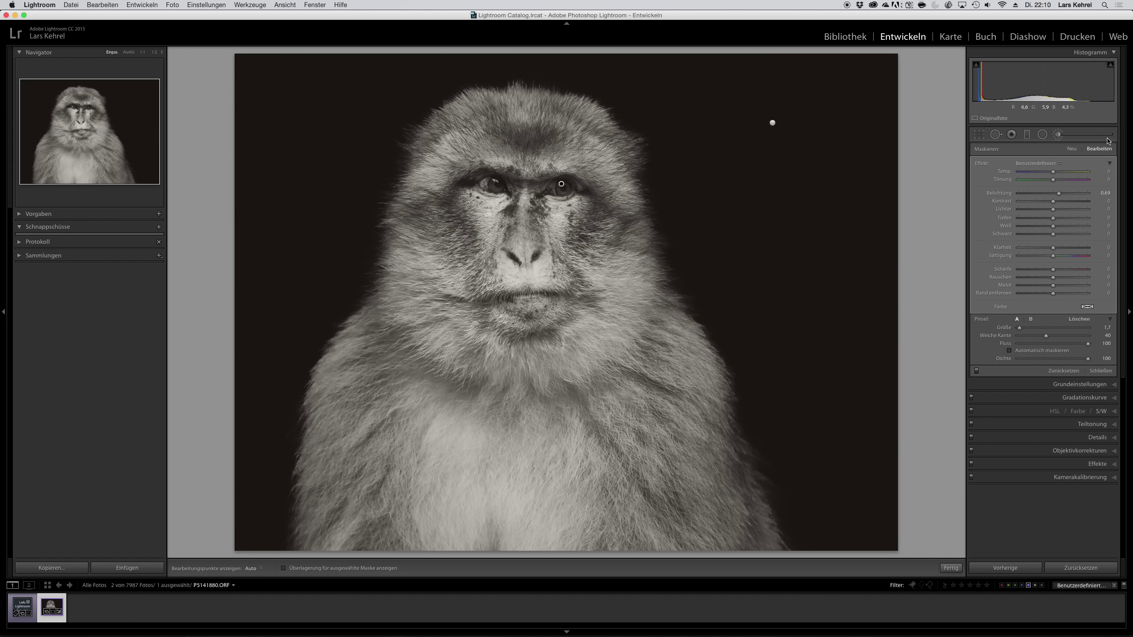
Lower the eye brightening exposure to 0.41 and close the brush.
left_click_drag(1056, 196, 1055, 194)
left_click_drag(1060, 196, 1058, 197)
left_click(1078, 139)
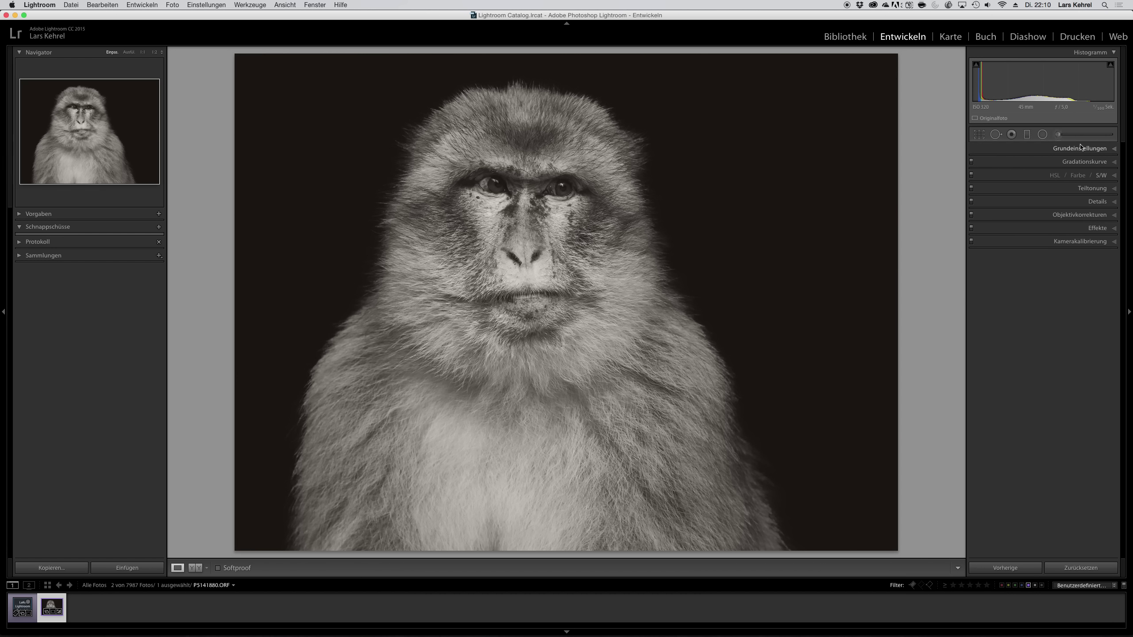
Add a dehaze of +24 in the Effects panel.
left_click(1113, 226)
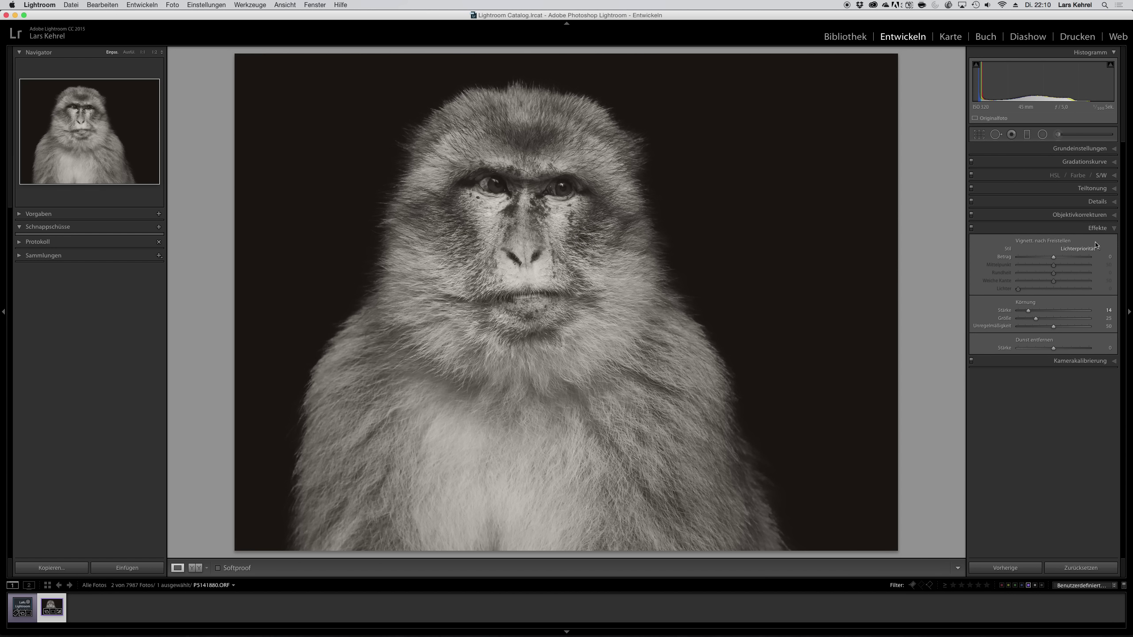
left_click_drag(1054, 348, 1064, 348)
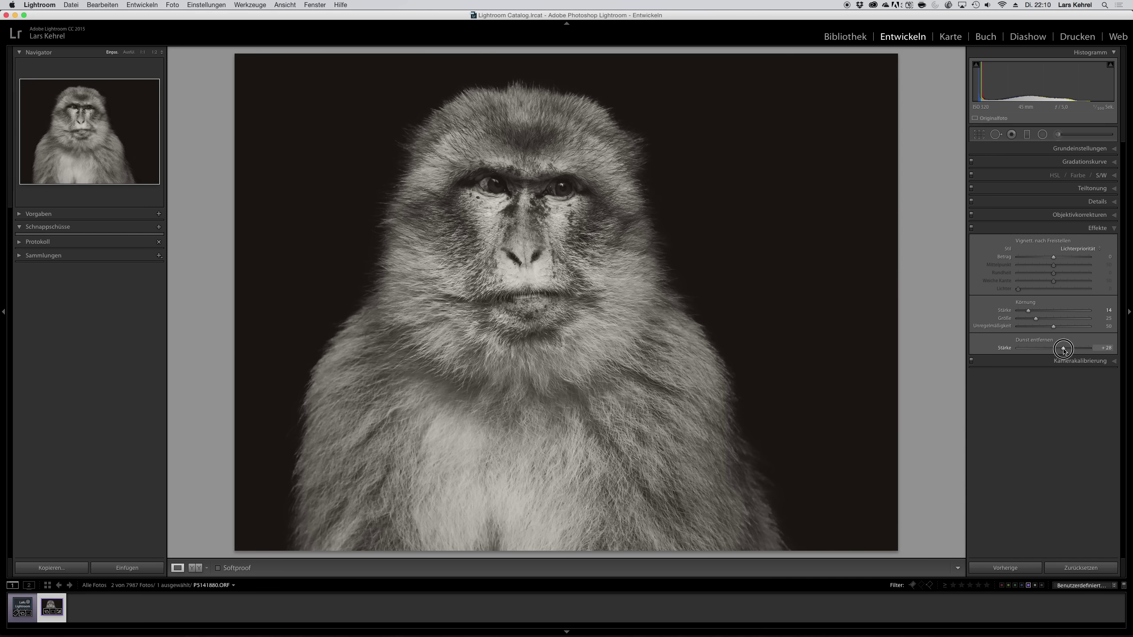
left_click_drag(1064, 350, 1062, 350)
left_click(1078, 150)
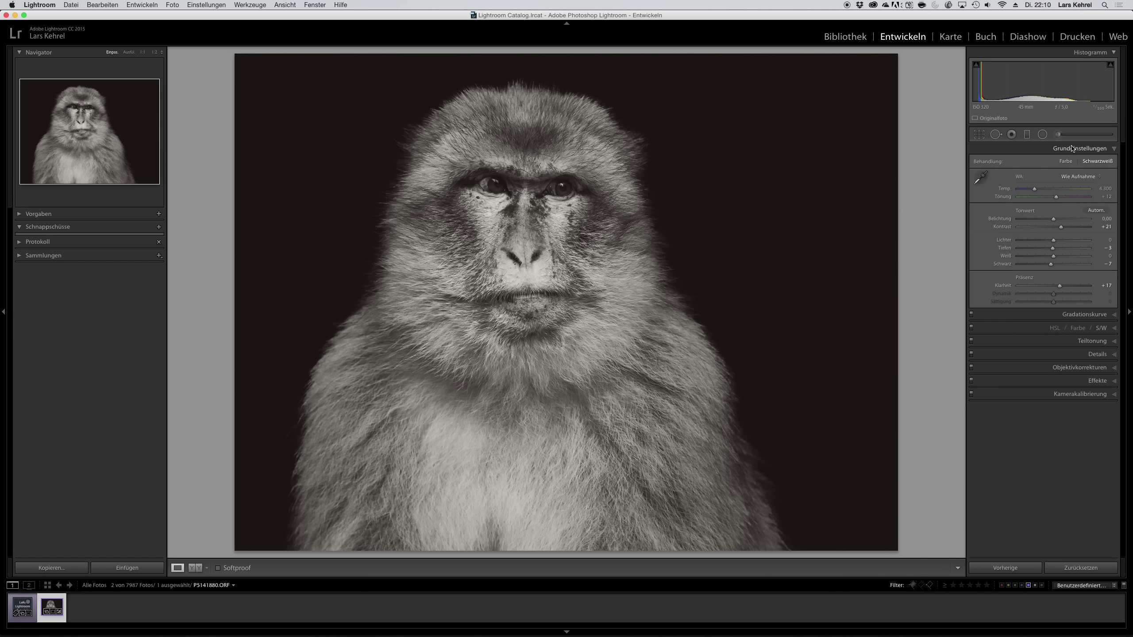
left_click(1073, 152)
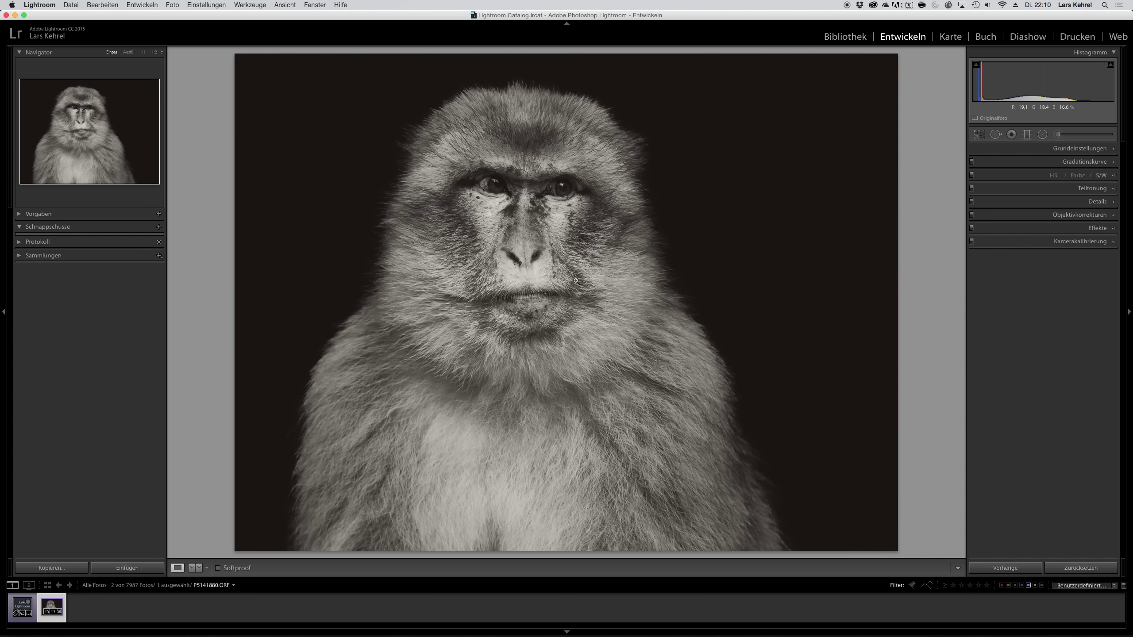
left_click(1074, 226)
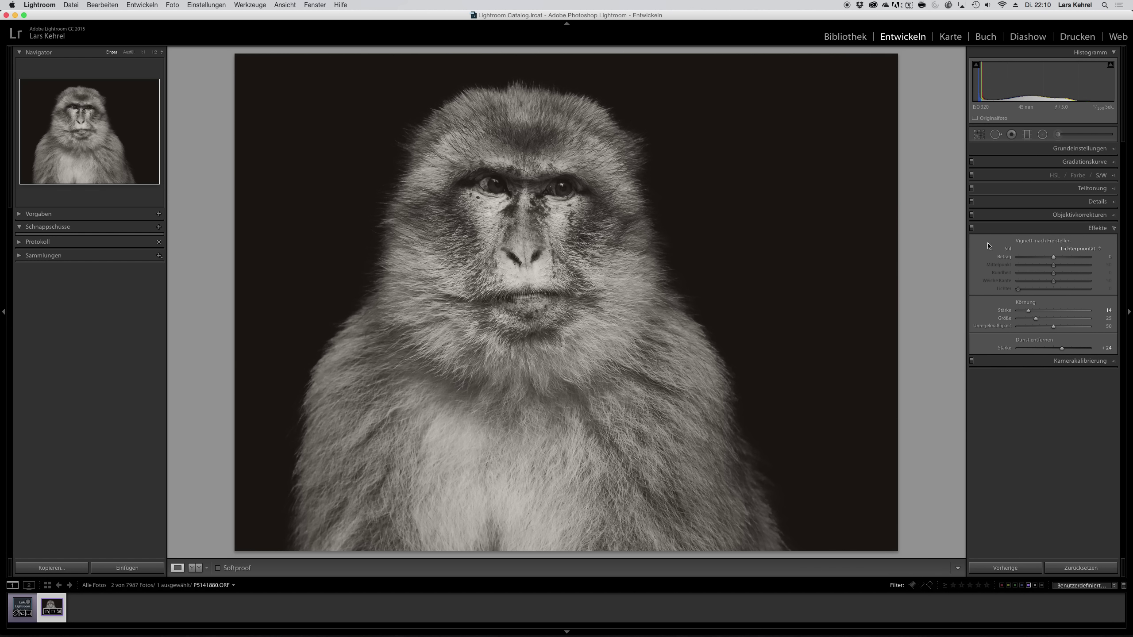
Toggle the effects on and off and check the chest fur at 1:1 to compare.
left_click(972, 228)
left_click(972, 227)
left_click(972, 228)
left_click(655, 472)
left_click(620, 474)
key("Tab")
Show the colour original and toned black-and-white result in Before/After view.
key("y")
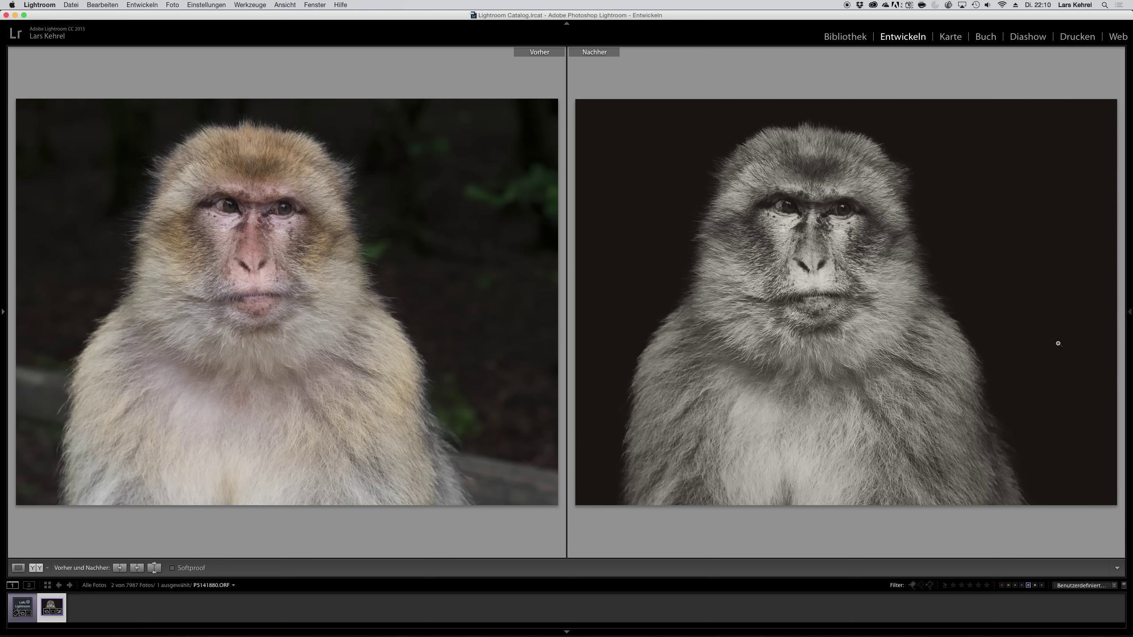